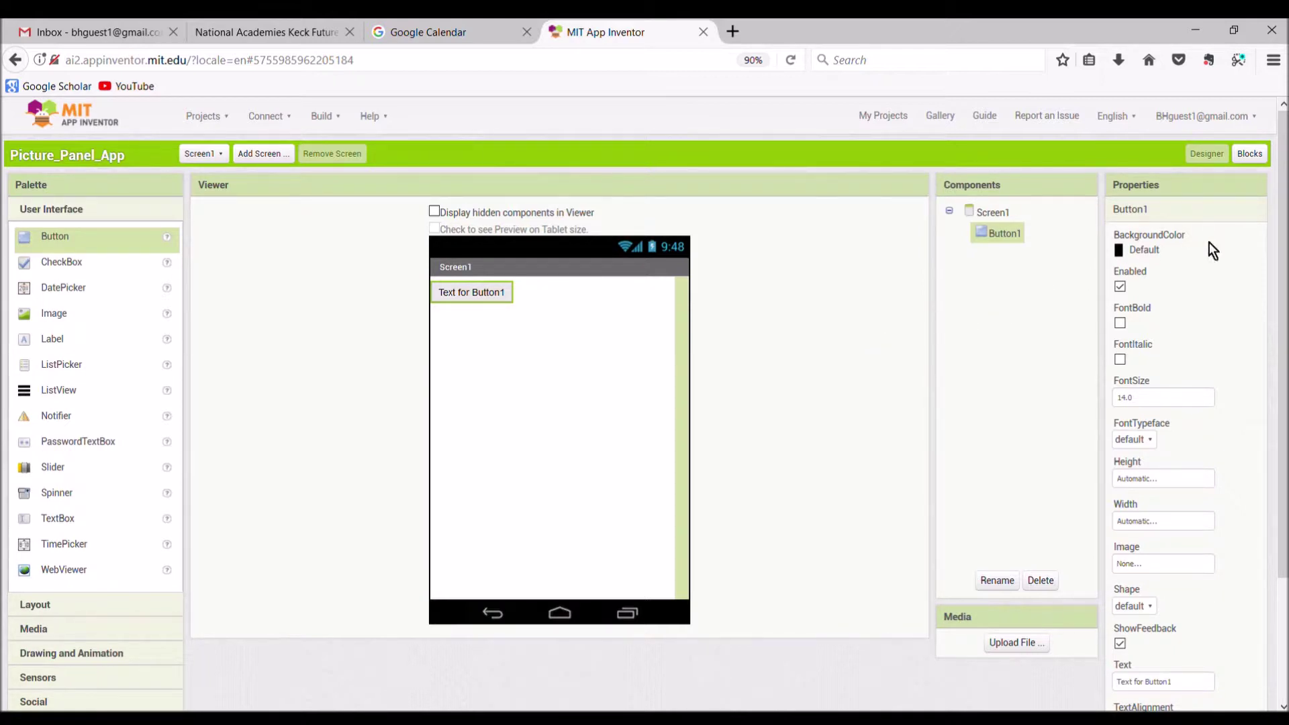
Step: Set Button1's height to 300 pixels
{"action": "left_click", "coordinate": [1152, 488]}
{"action": "left_click", "coordinate": [1119, 512]}
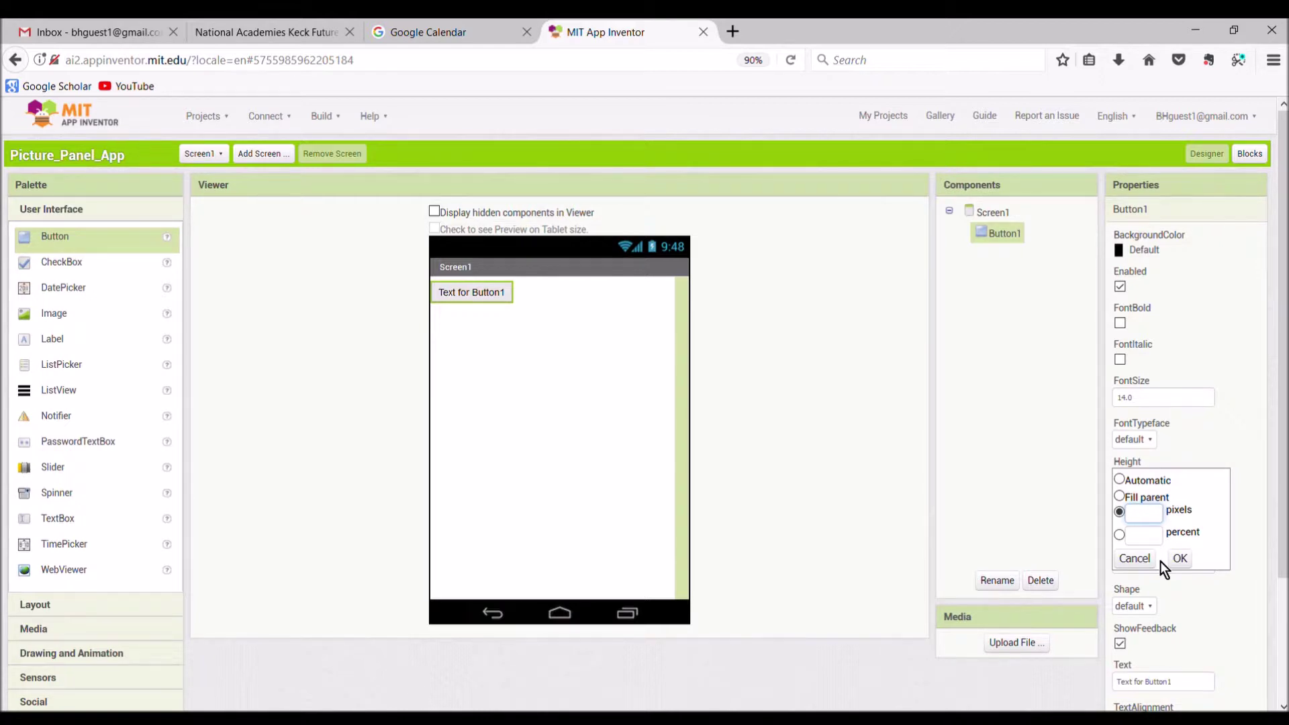
{"action": "type", "text": "300"}
{"action": "left_click", "coordinate": [1182, 561]}
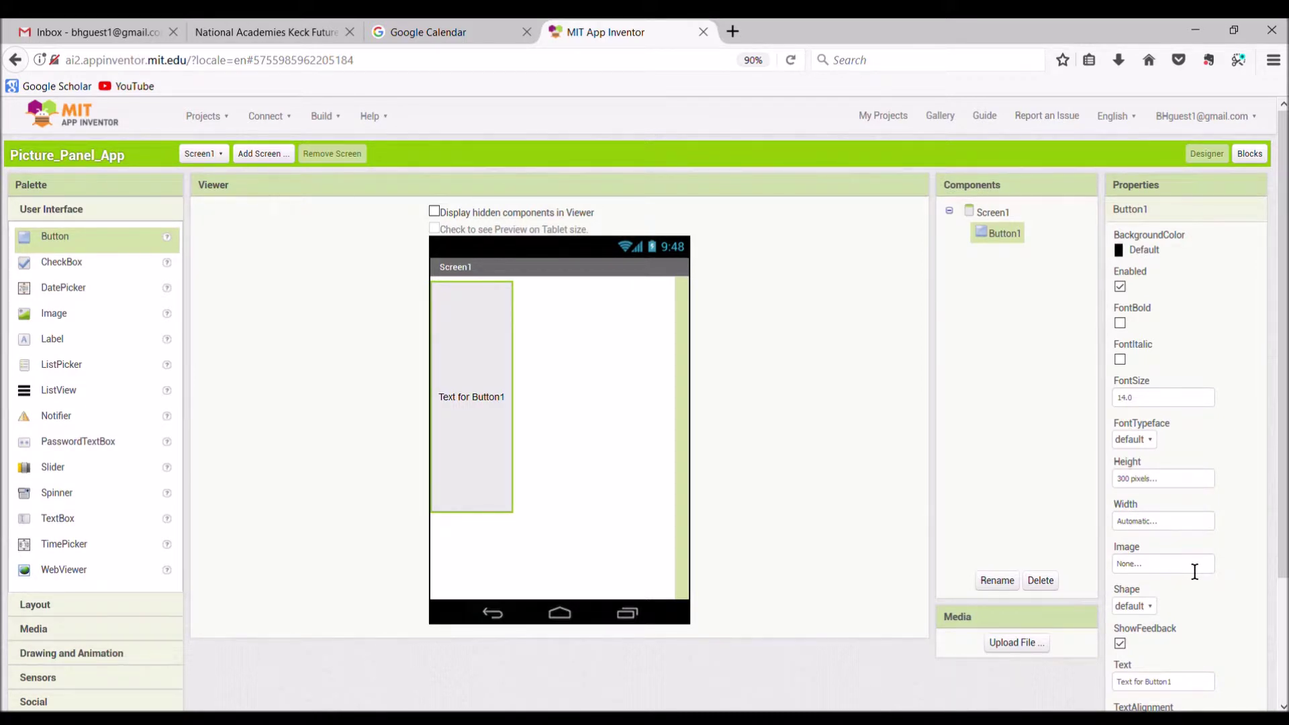
Step: Set Button1's height to 480 pixels and its width to 315 pixels
{"action": "left_click", "coordinate": [1174, 480]}
{"action": "left_click", "coordinate": [1119, 513]}
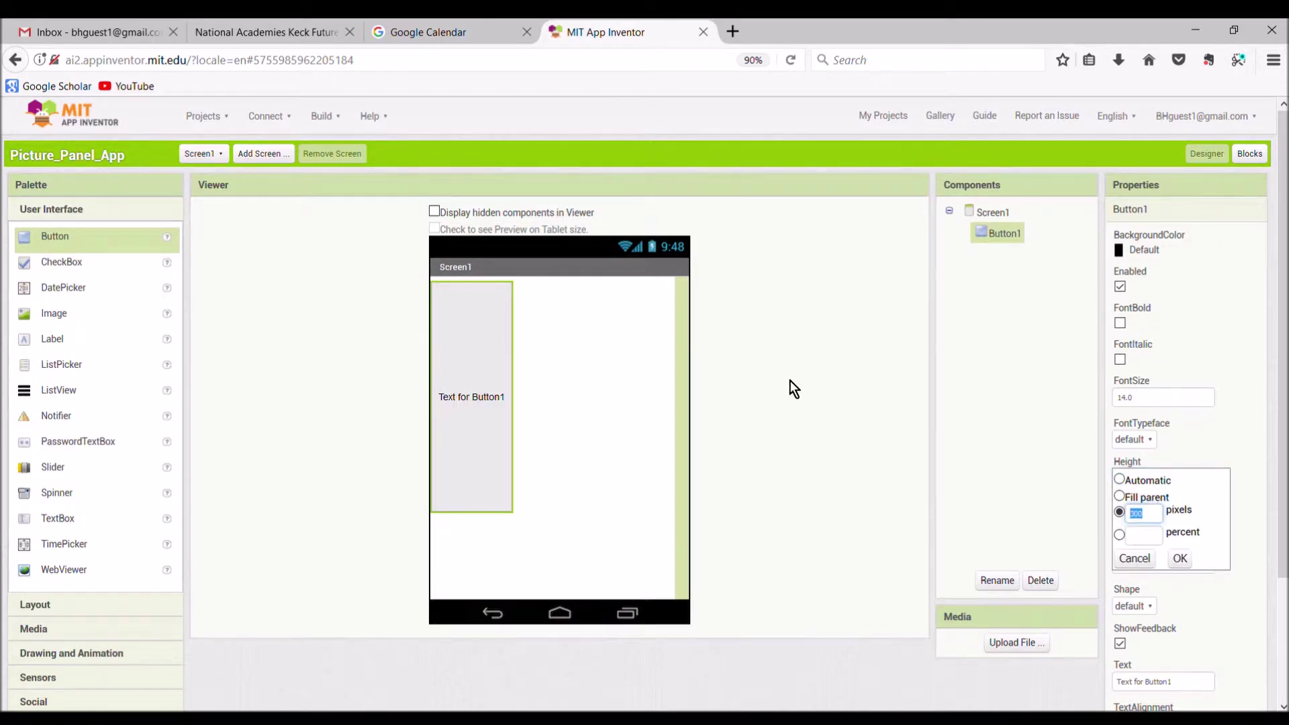
{"action": "type", "text": "480"}
{"action": "left_click", "coordinate": [1180, 558]}
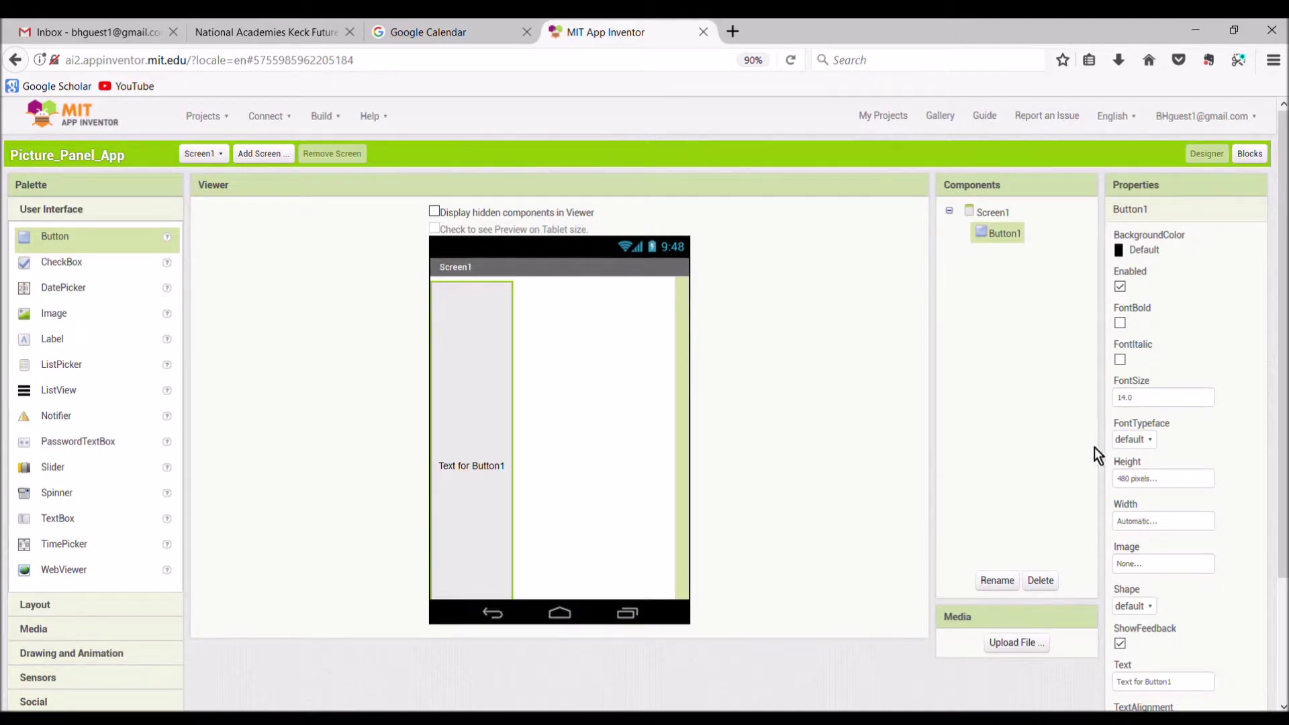
{"action": "left_click", "coordinate": [1152, 521]}
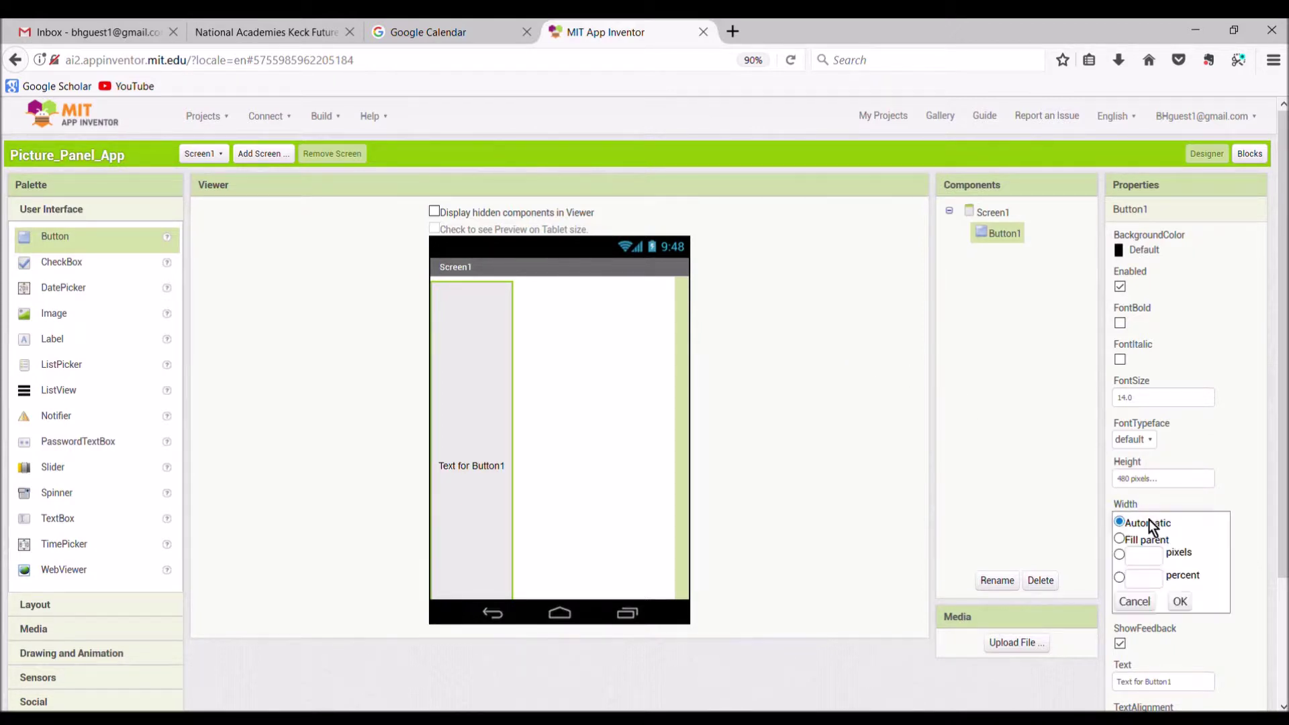
{"action": "left_click", "coordinate": [1120, 555]}
{"action": "type", "text": "315"}
{"action": "left_click", "coordinate": [1178, 601]}
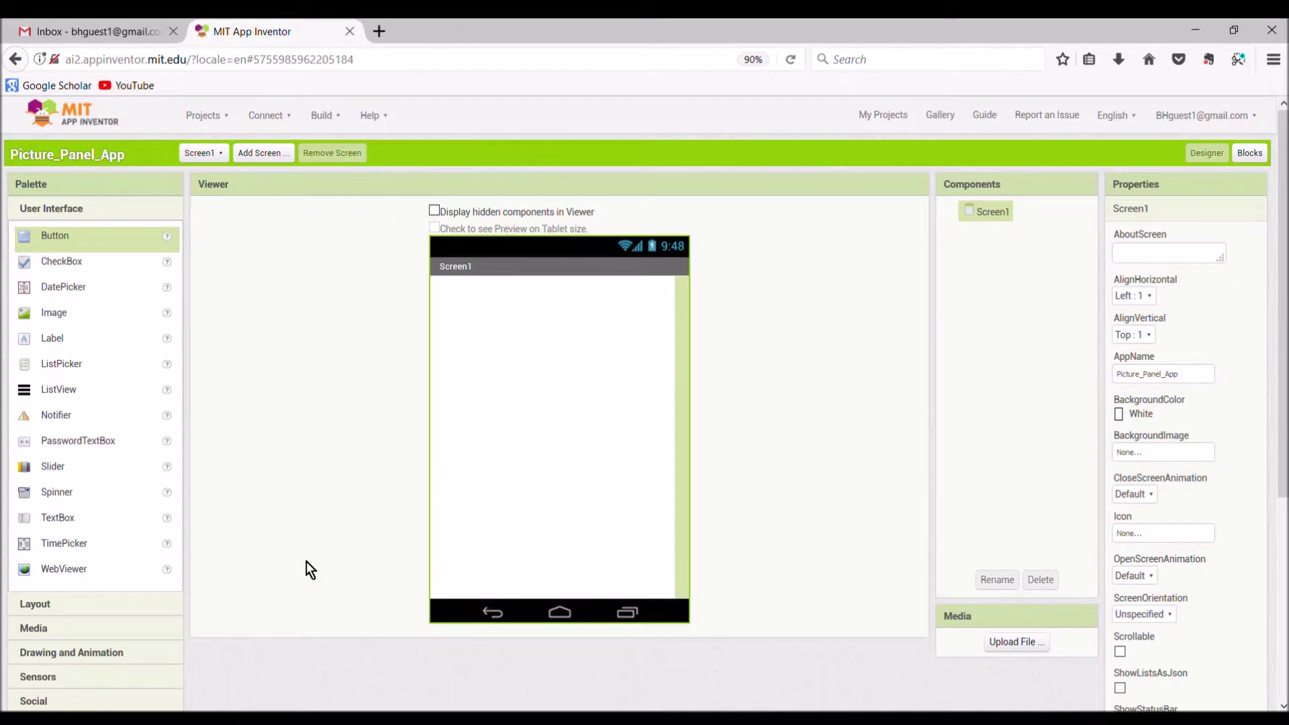
Step: Add a HorizontalArrangement to the empty Screen1 and place two buttons side by side inside it
{"action": "left_click", "coordinate": [109, 610]}
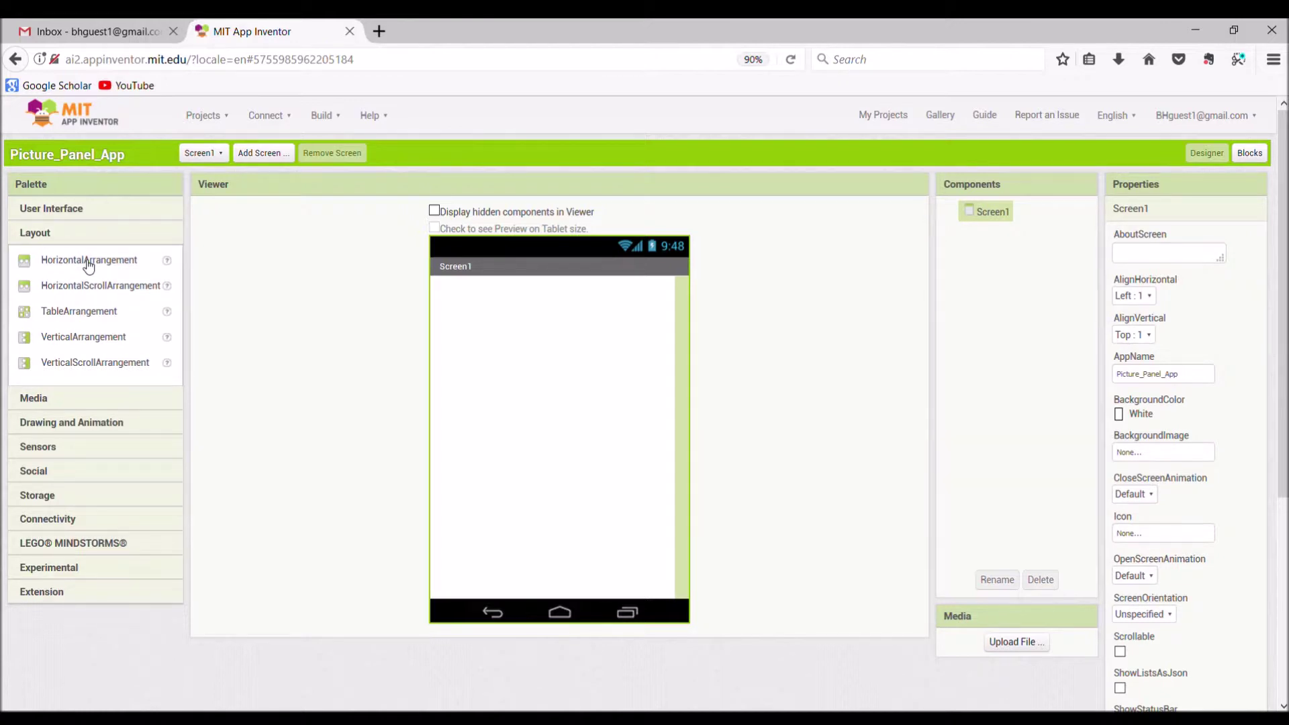
{"action": "left_click_drag", "start_coordinate": [88, 265], "coordinate": [538, 312]}
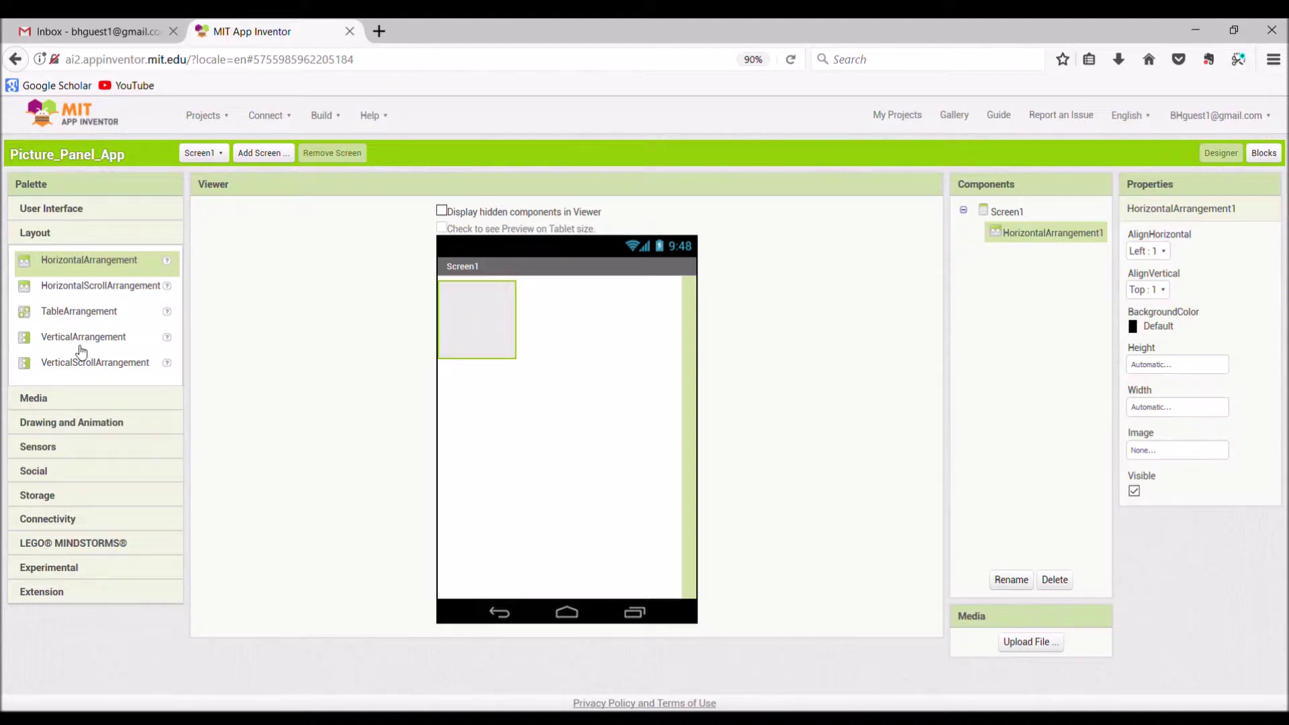
{"action": "left_click", "coordinate": [78, 208]}
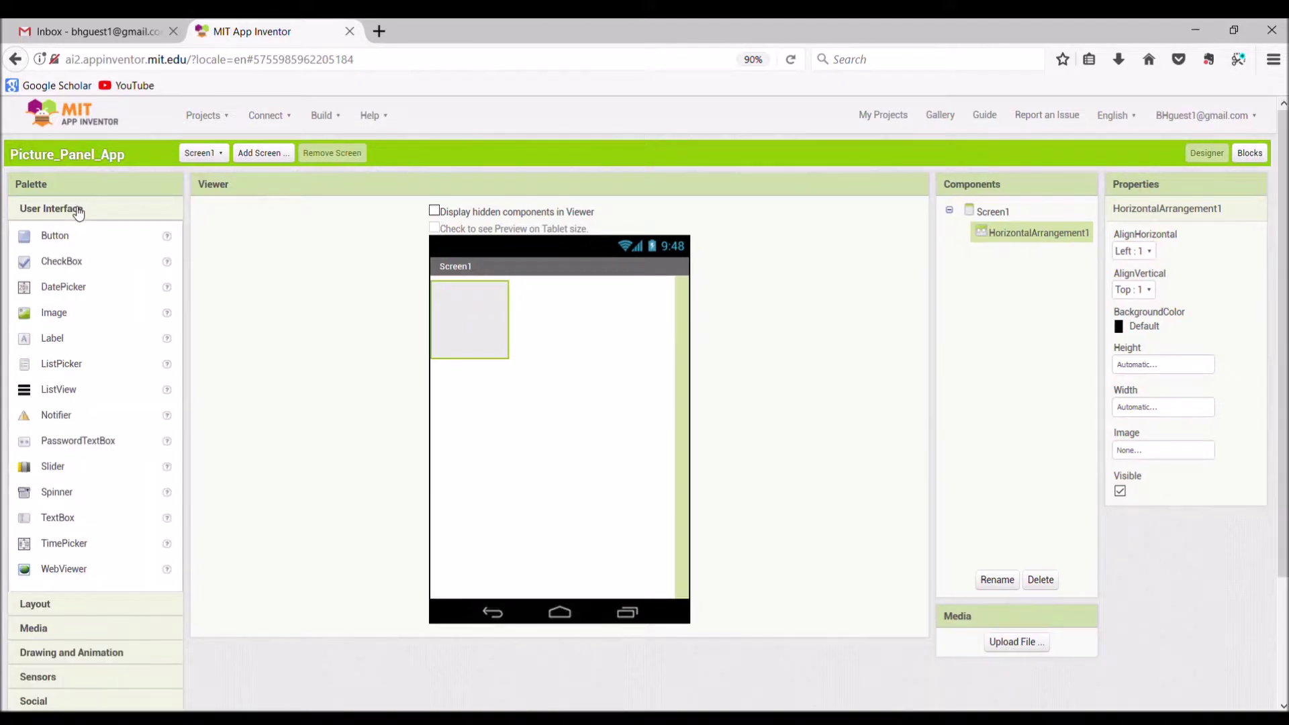
{"action": "mouse_move", "coordinate": [64, 239]}
{"action": "left_mouse_down"}
{"action": "mouse_move", "coordinate": [284, 268]}
{"action": "mouse_move", "coordinate": [463, 317]}
{"action": "left_mouse_up"}
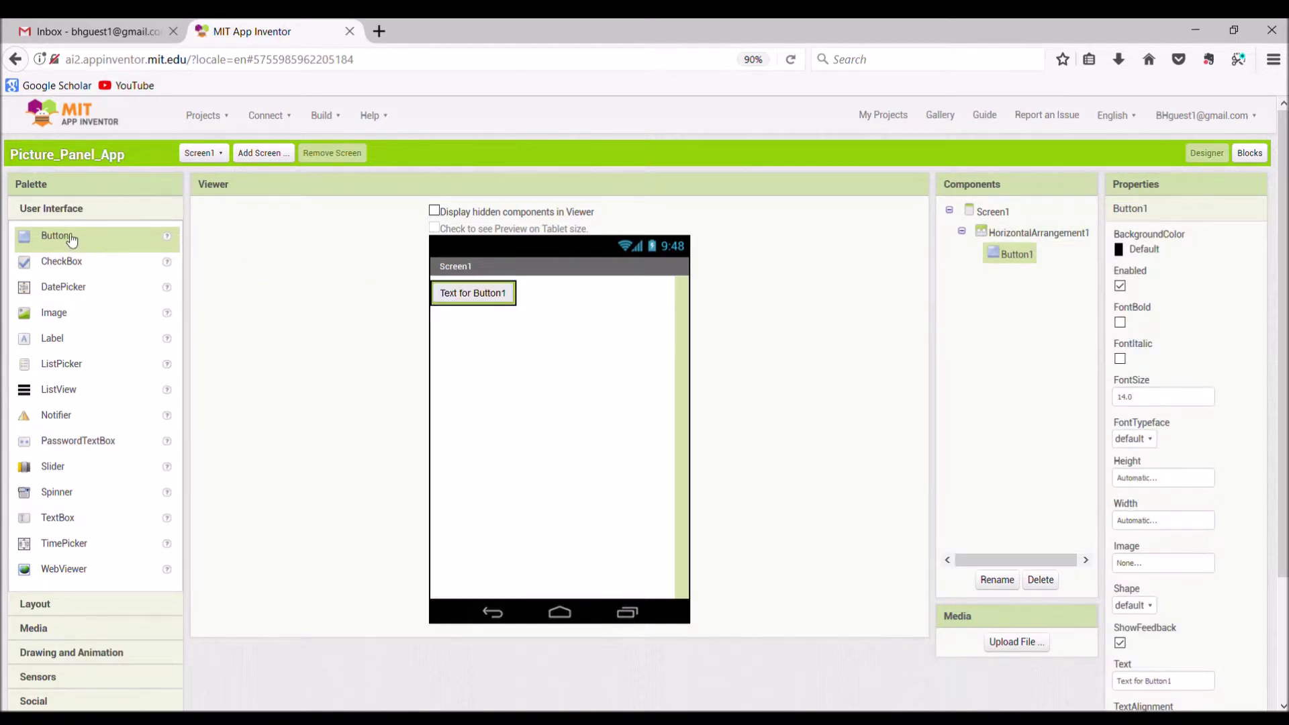
{"action": "left_click_drag", "start_coordinate": [70, 240], "coordinate": [512, 294]}
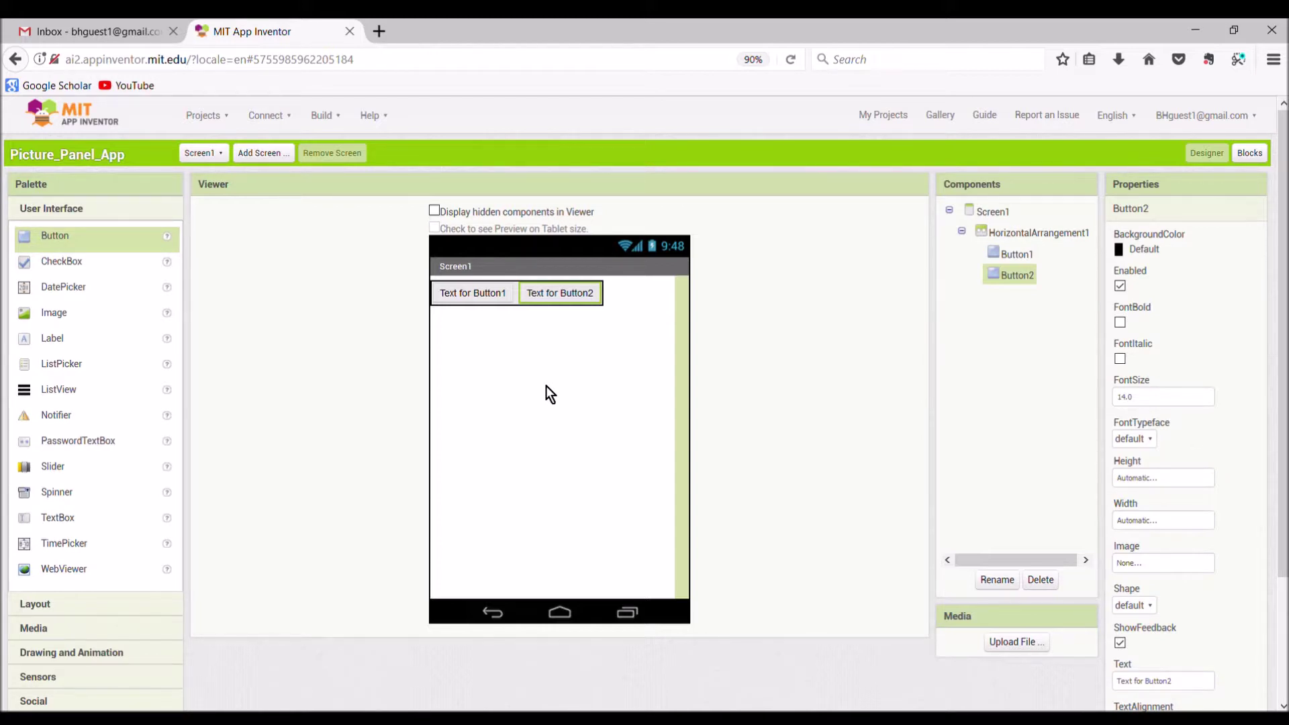
Step: Separate Button1 and Button2 in the horizontal arrangement with a blank label 20 pixels wide
{"action": "left_click", "coordinate": [478, 382]}
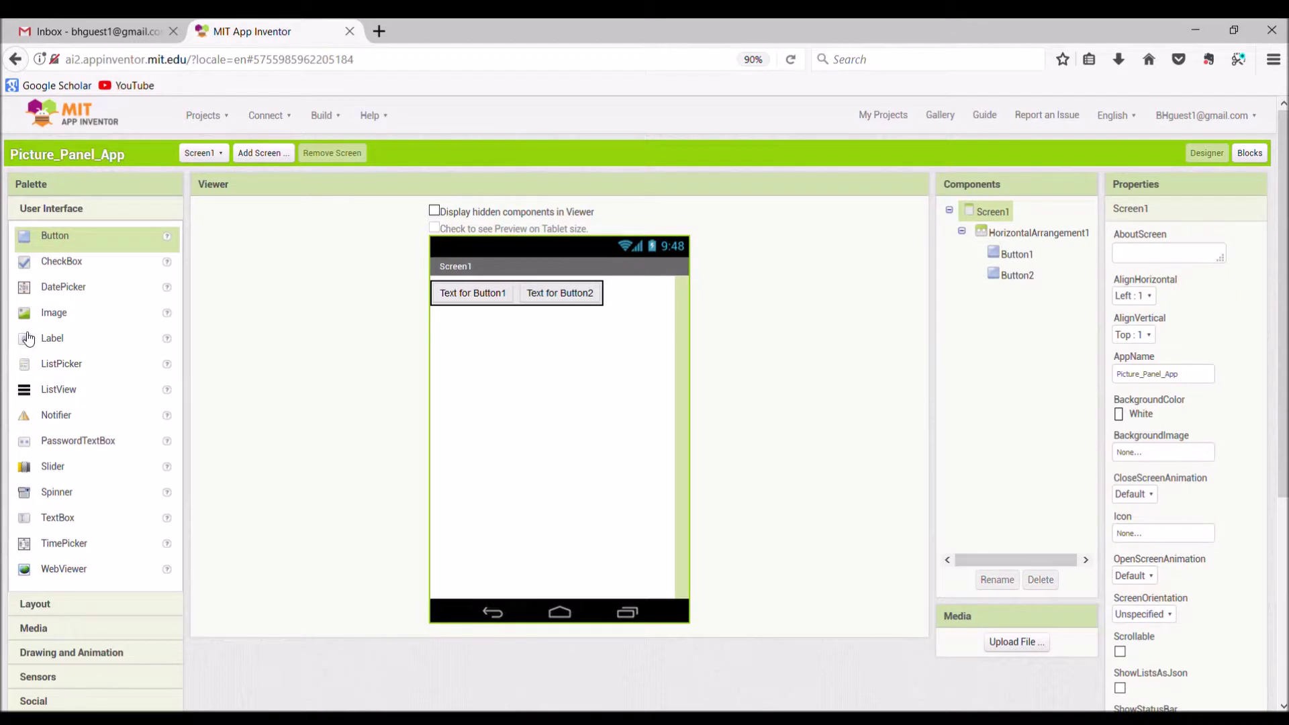
{"action": "mouse_move", "coordinate": [45, 345]}
{"action": "left_mouse_down"}
{"action": "mouse_move", "coordinate": [226, 356]}
{"action": "mouse_move", "coordinate": [411, 334]}
{"action": "mouse_move", "coordinate": [529, 294]}
{"action": "left_mouse_up"}
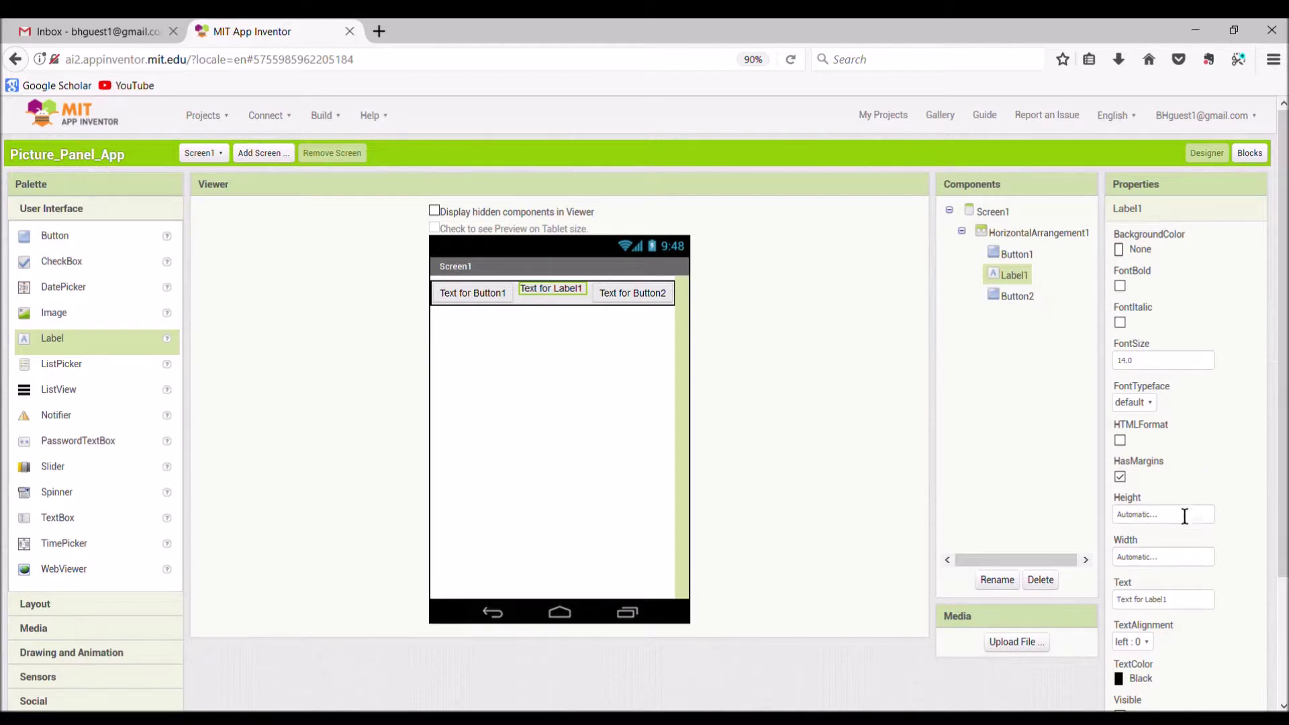
{"action": "left_click", "coordinate": [1142, 558]}
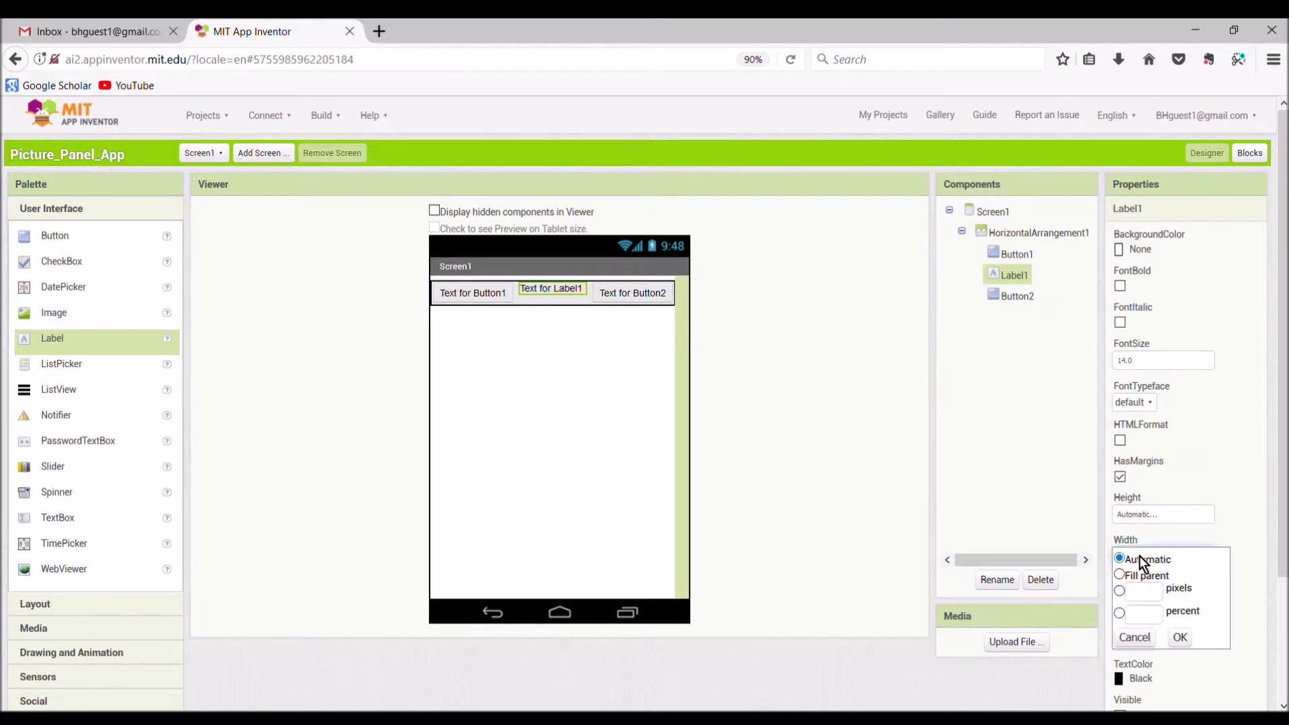
{"action": "left_click", "coordinate": [1120, 591]}
{"action": "left_click", "coordinate": [1150, 600]}
{"action": "type", "text": "20"}
{"action": "left_click", "coordinate": [1179, 637]}
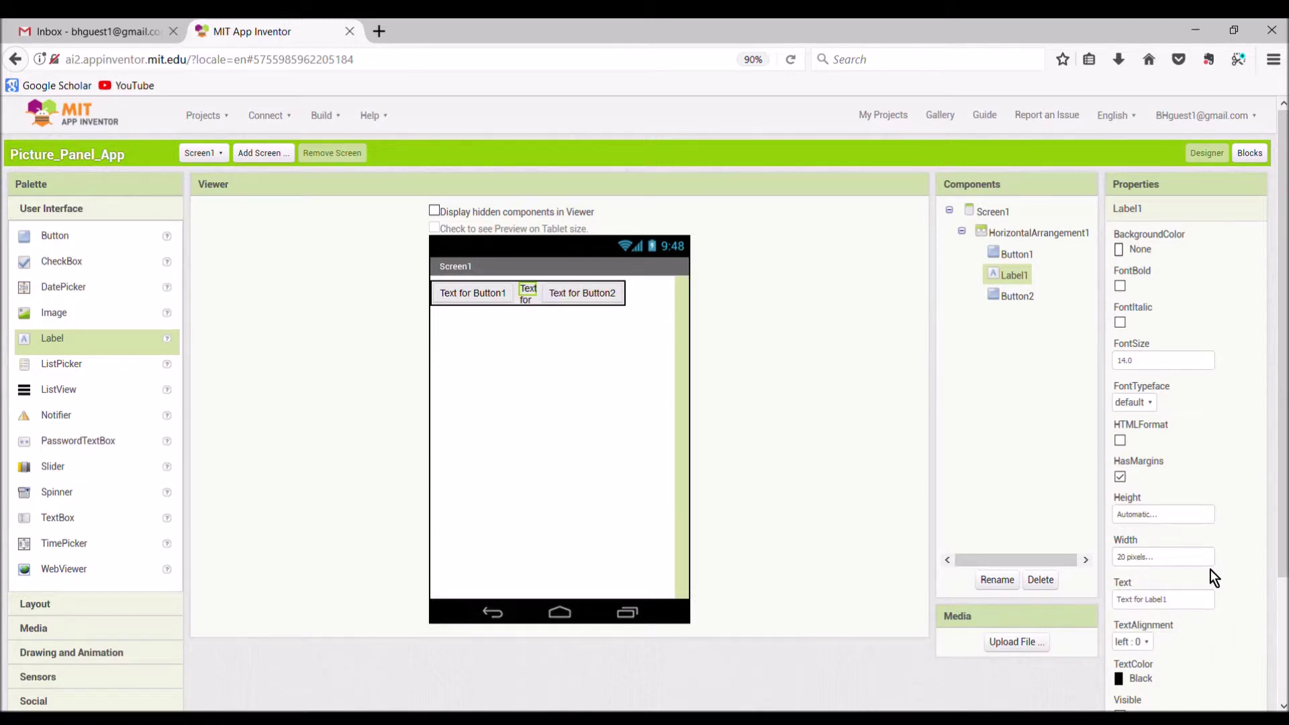
{"action": "left_click_drag", "start_coordinate": [1203, 605], "coordinate": [1116, 600]}
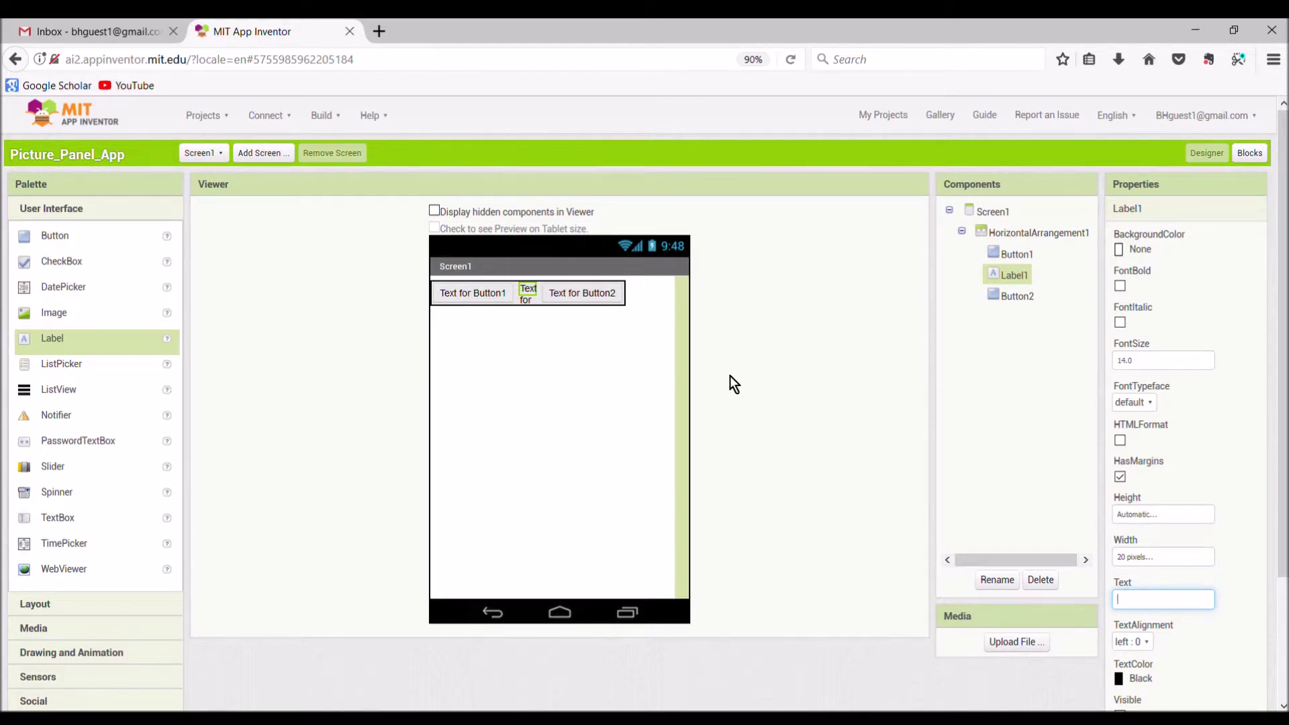
{"action": "key", "text": "Return"}
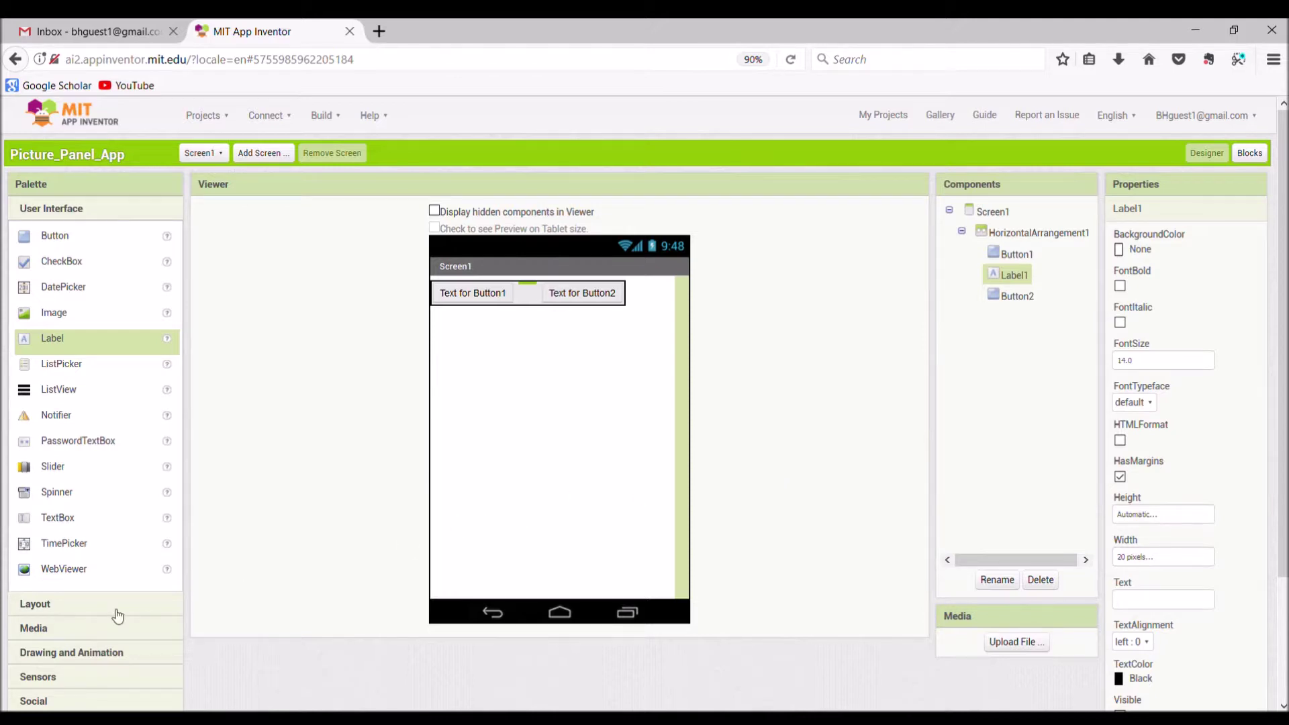
Step: Add a VerticalArrangement below the horizontal one and stack two buttons inside it
{"action": "left_click", "coordinate": [85, 609]}
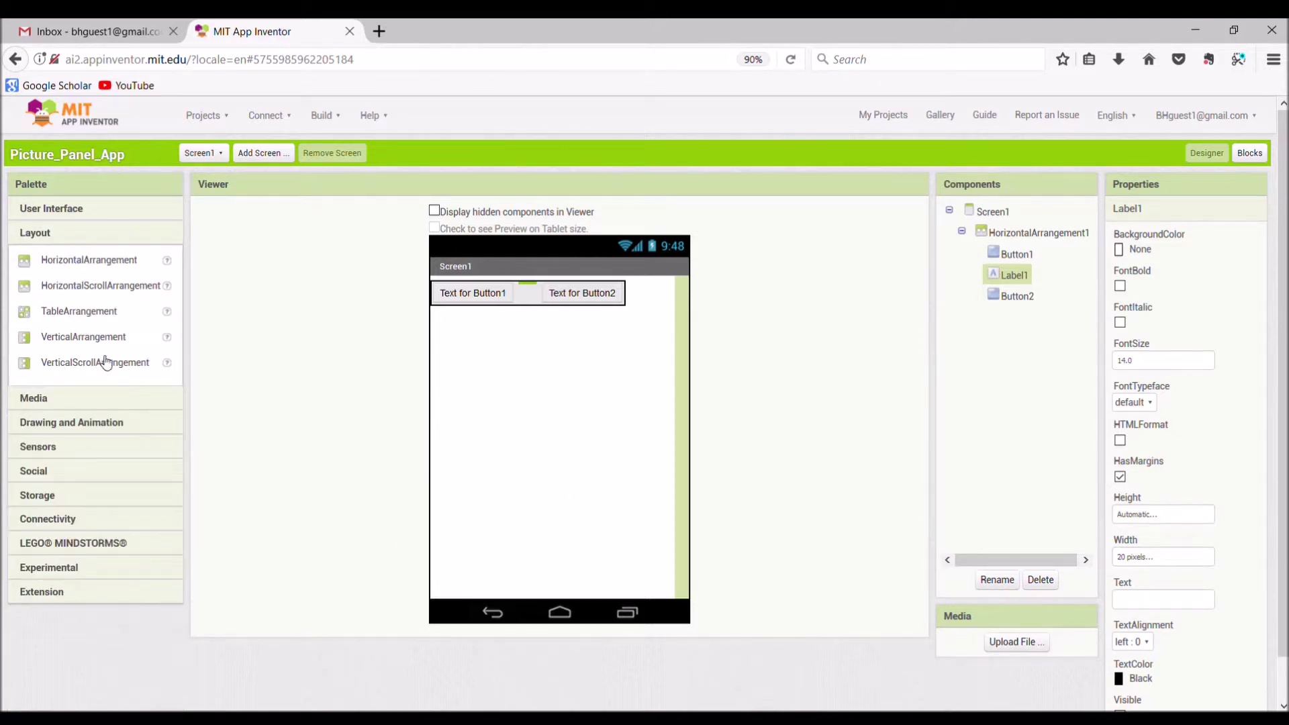
{"action": "left_click_drag", "start_coordinate": [69, 337], "coordinate": [494, 354]}
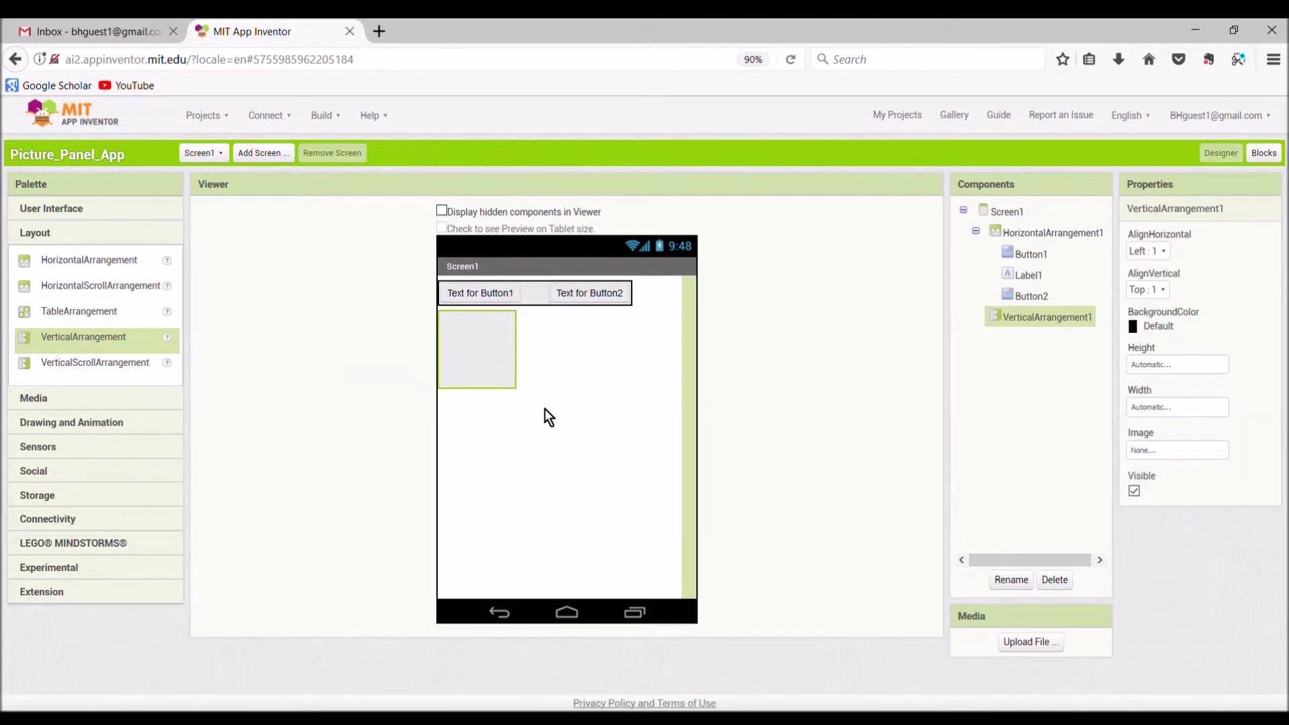
{"action": "left_click", "coordinate": [72, 215]}
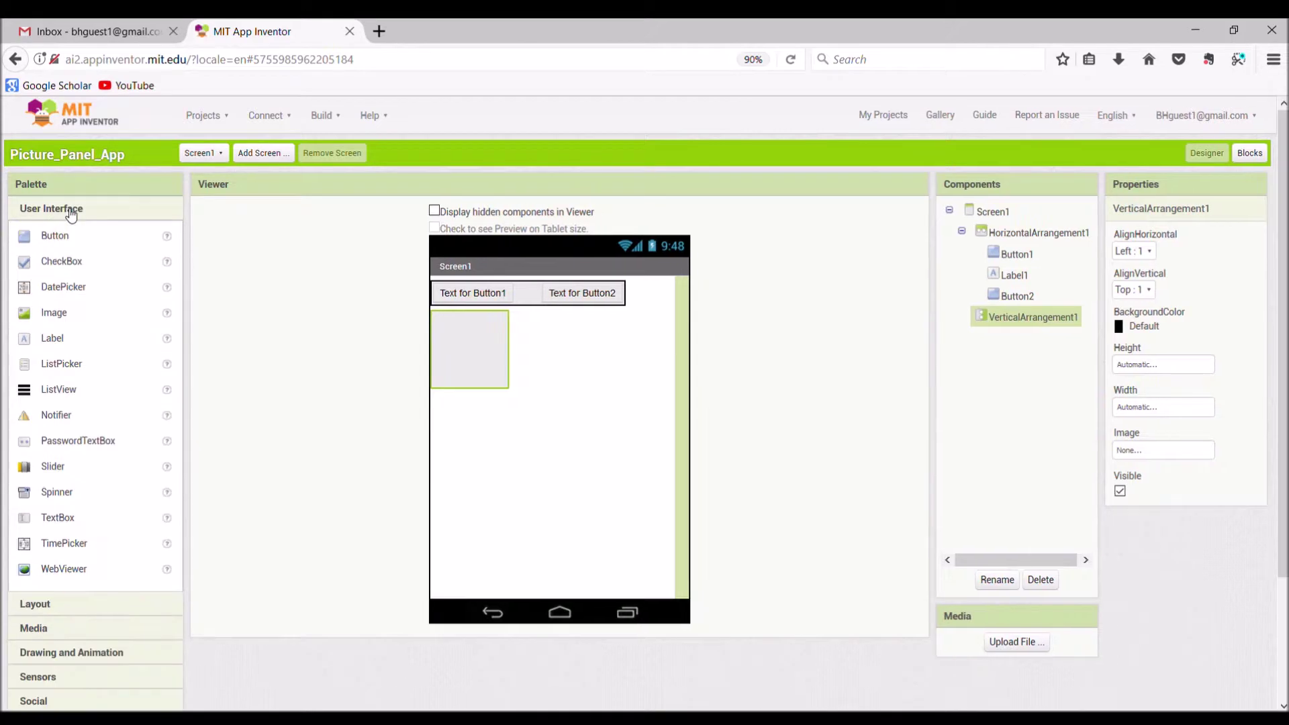
{"action": "left_click_drag", "start_coordinate": [53, 234], "coordinate": [473, 341]}
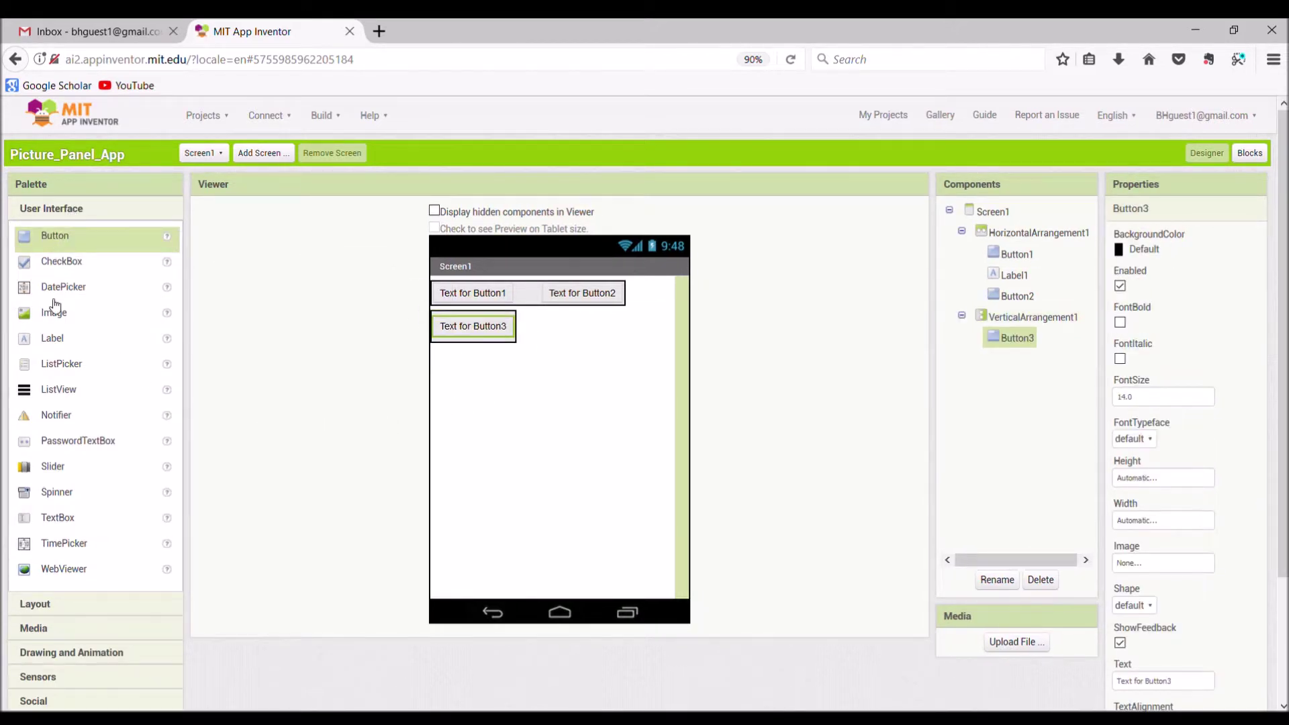
{"action": "left_click_drag", "start_coordinate": [50, 245], "coordinate": [481, 340]}
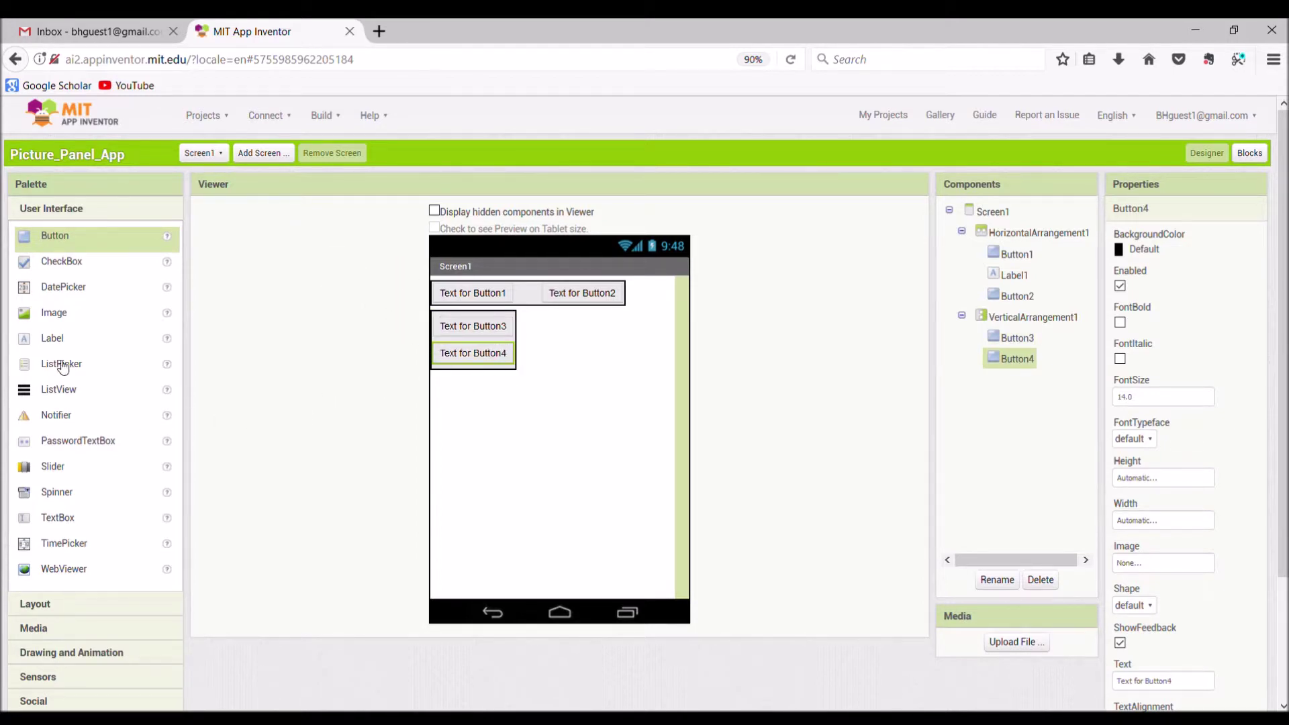
Step: Separate Button3 and Button4 in the vertical arrangement with a blank label 40 pixels high
{"action": "left_click_drag", "start_coordinate": [43, 345], "coordinate": [463, 347]}
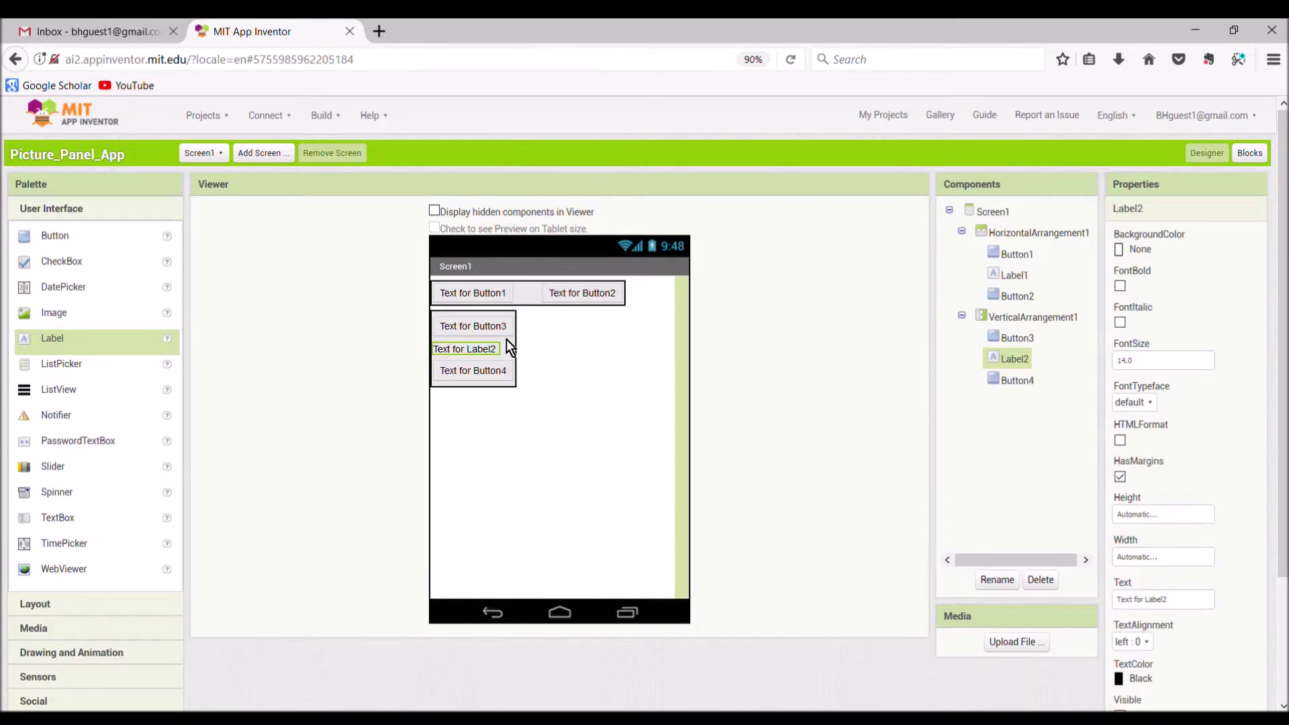
{"action": "left_click", "coordinate": [1130, 515]}
{"action": "left_click", "coordinate": [1119, 549]}
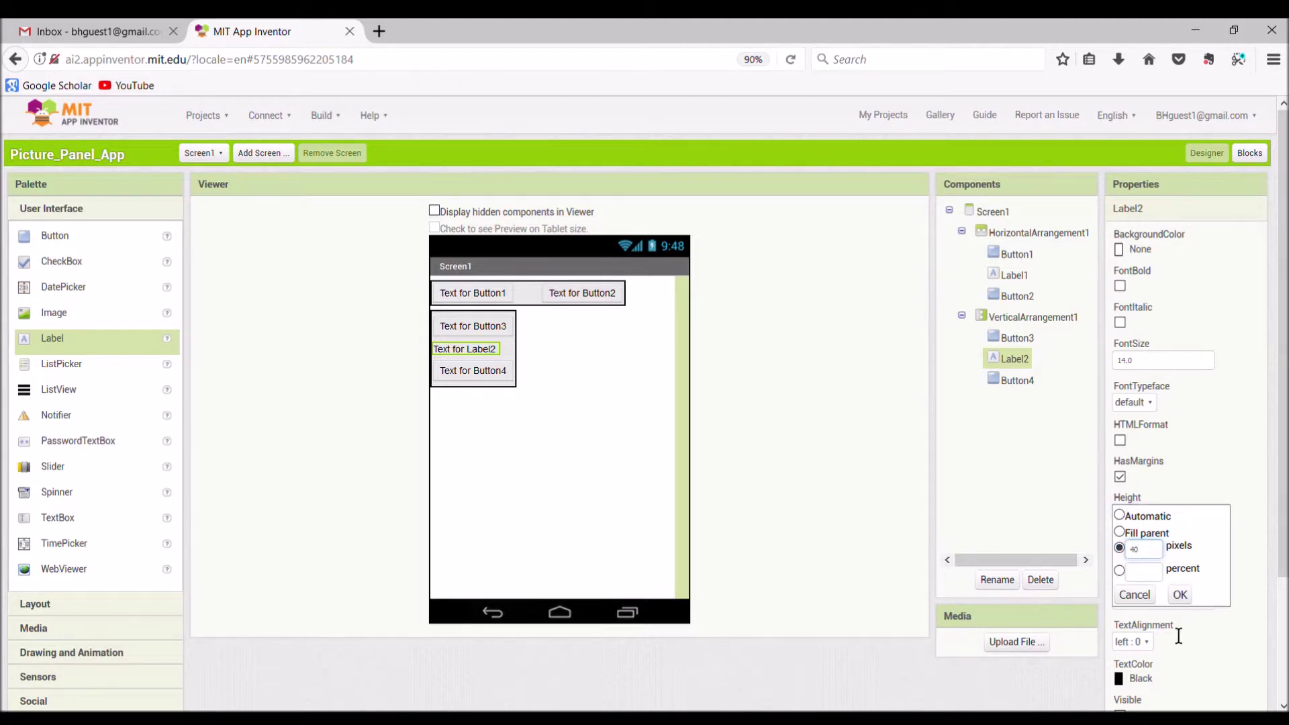
{"action": "left_click", "coordinate": [1180, 595]}
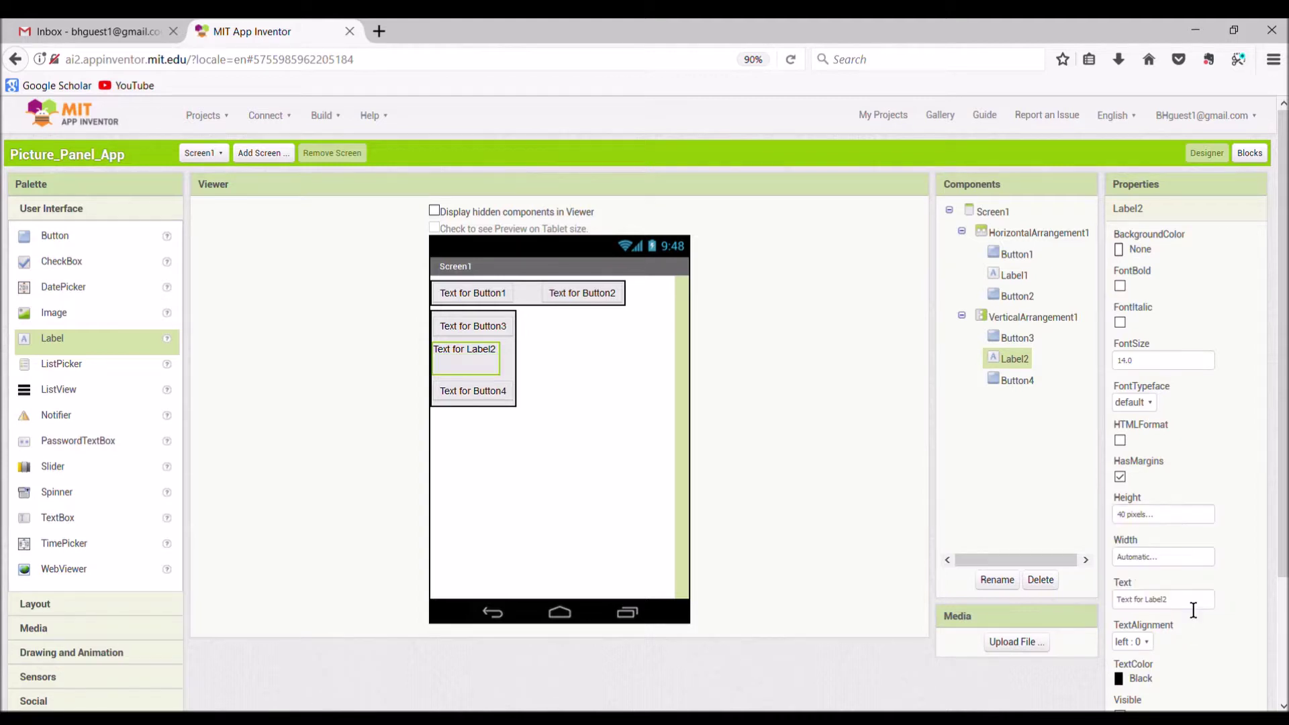
{"action": "left_click", "coordinate": [1196, 602]}
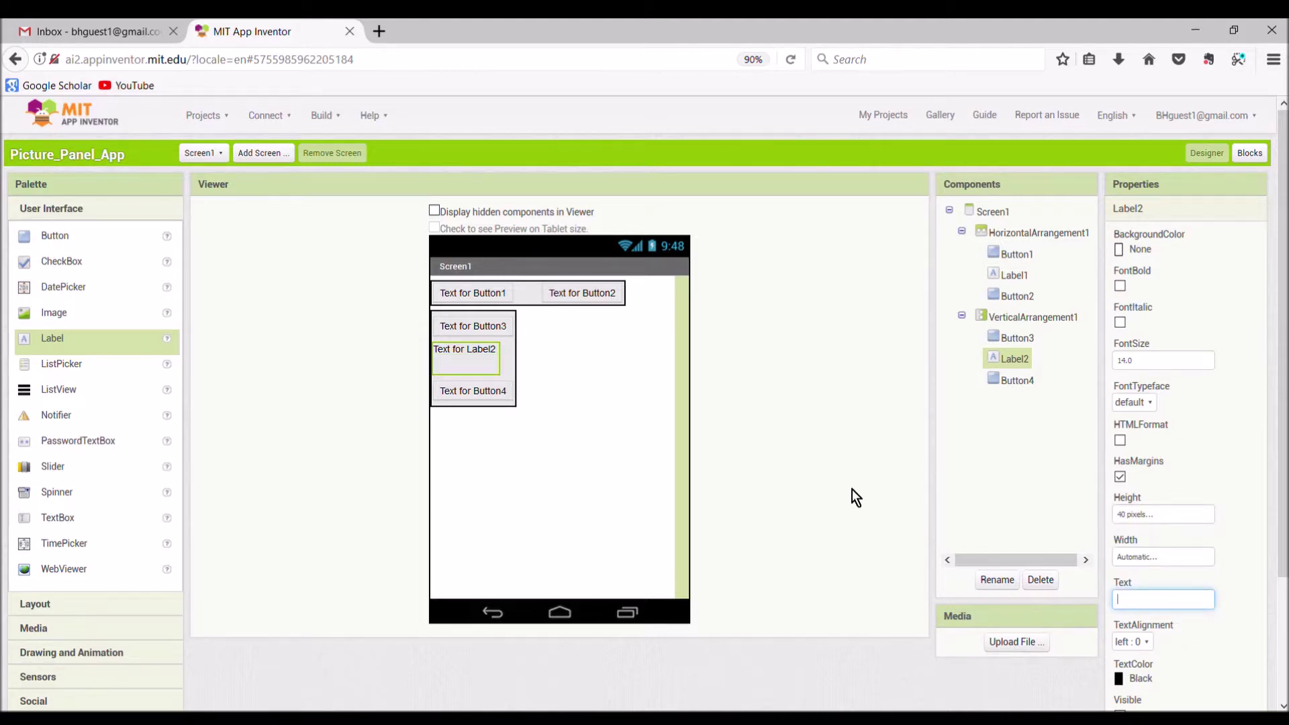
{"action": "key", "text": "BackSpace"}
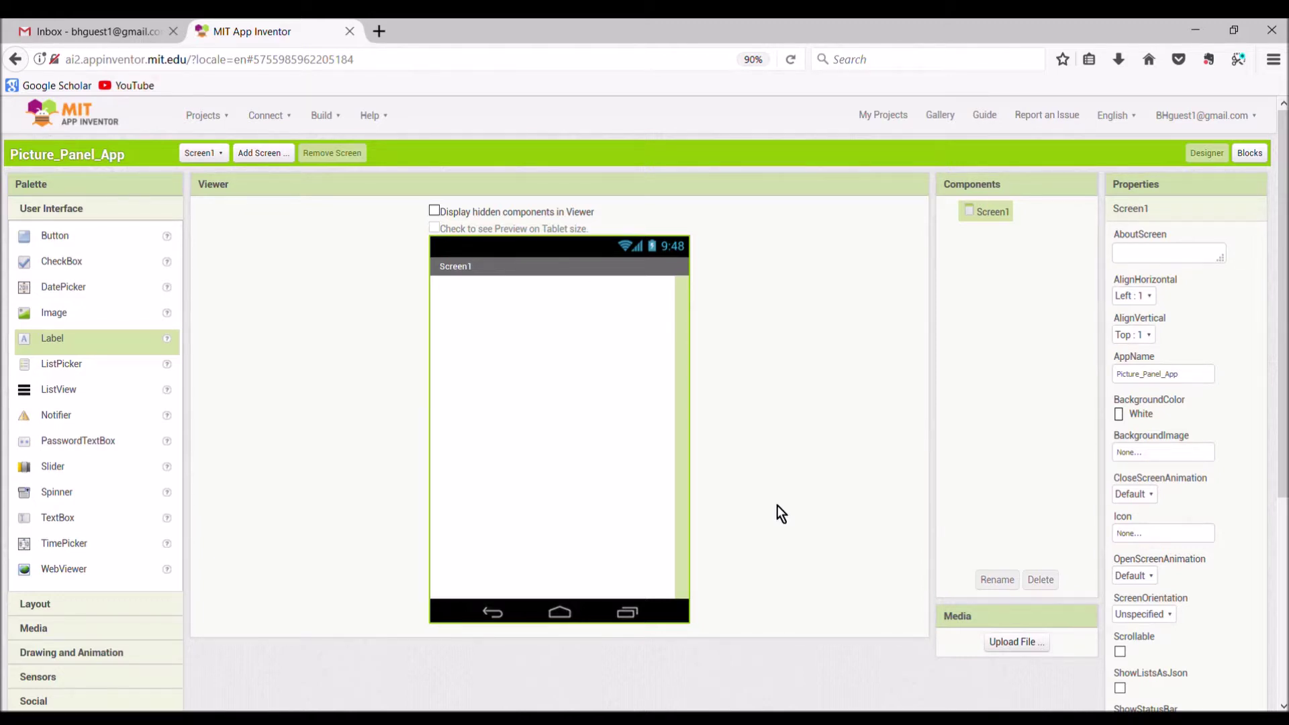
Step: Upload the image file Dog.jpg to the project's media
{"action": "left_click", "coordinate": [1029, 644]}
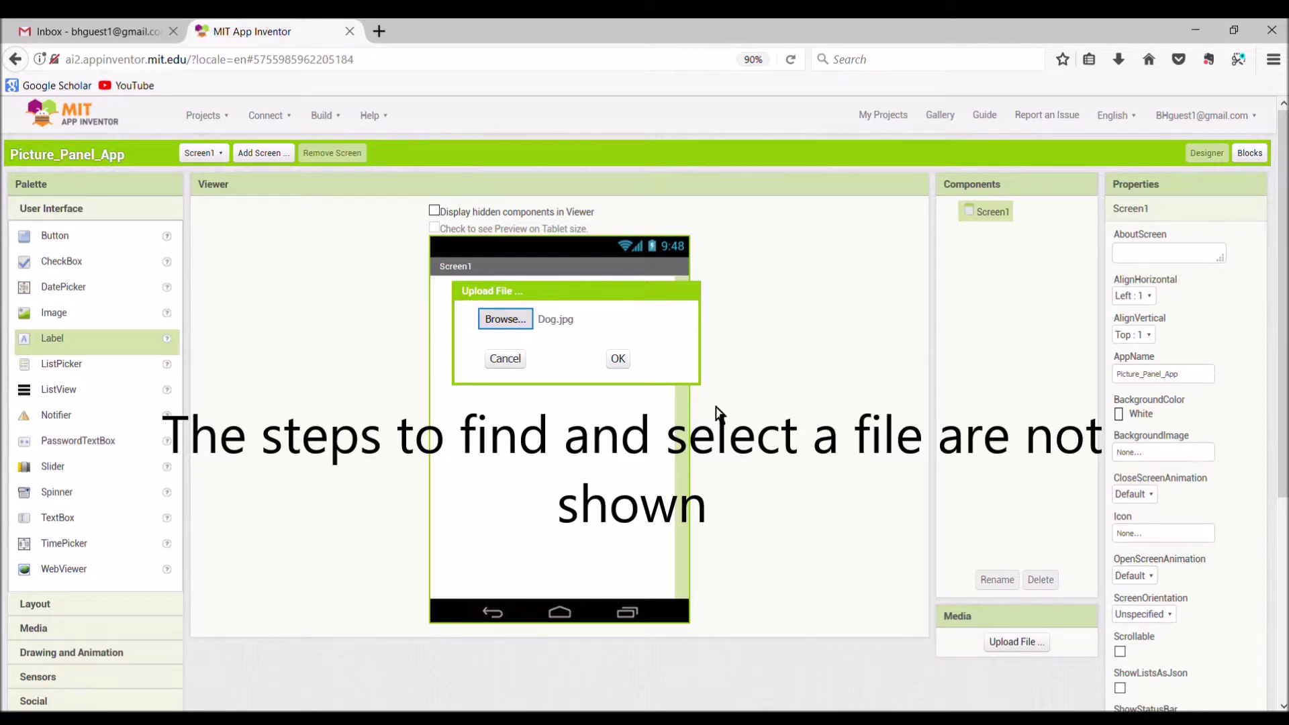
{"action": "left_click", "coordinate": [615, 358]}
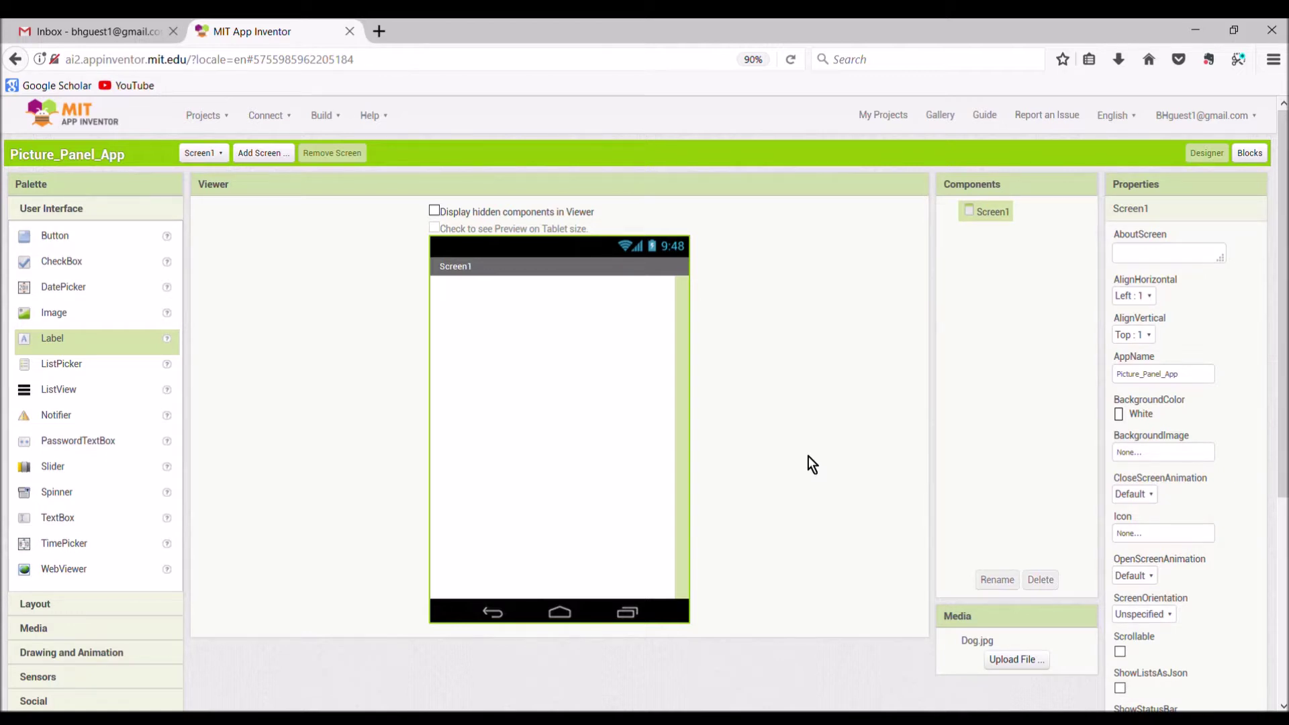
Step: Add a TableArrangement to Screen1, named Table_Layout, with 3 columns
{"action": "left_click", "coordinate": [125, 611]}
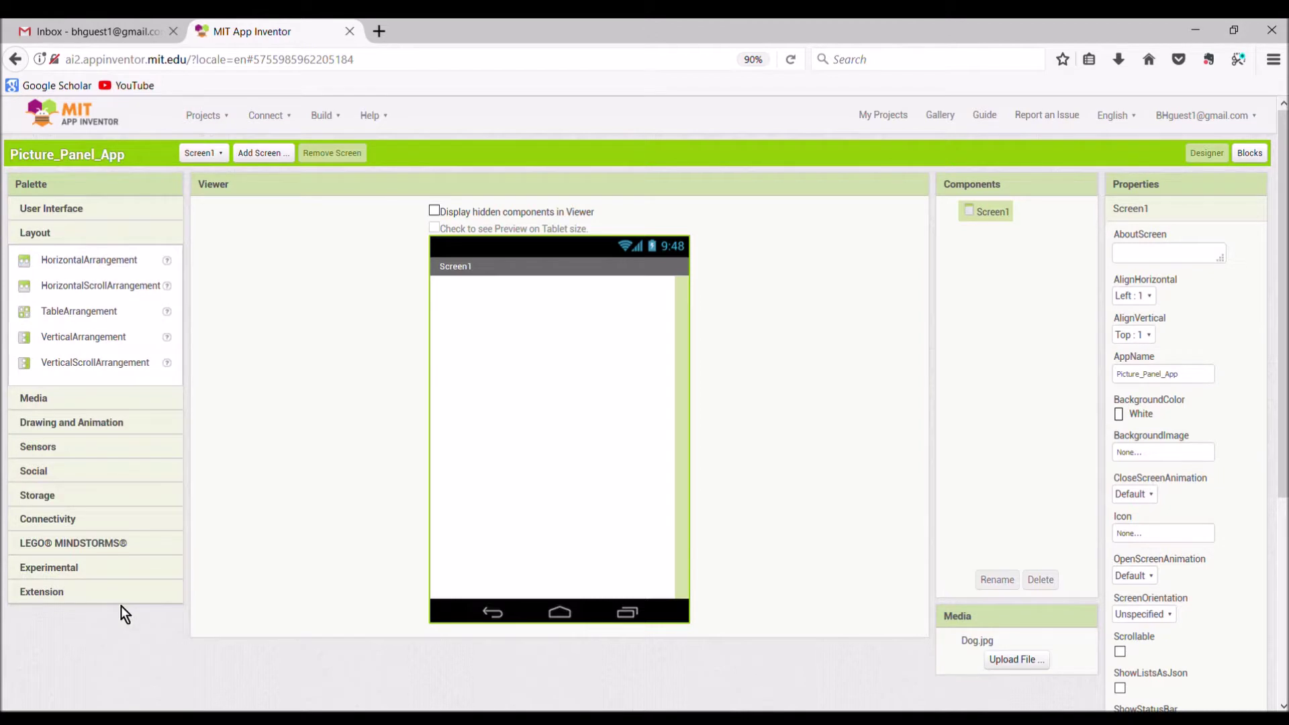
{"action": "left_click_drag", "start_coordinate": [87, 318], "coordinate": [493, 329]}
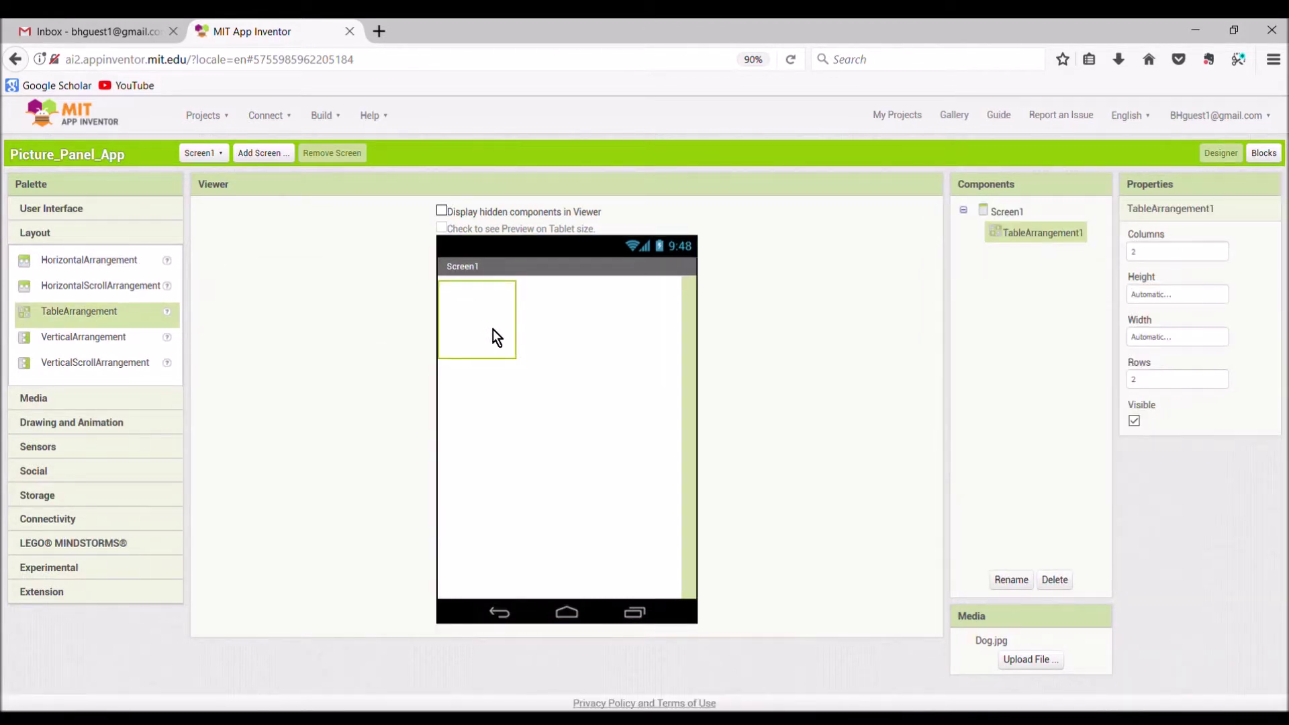
{"action": "left_click", "coordinate": [1014, 581]}
{"action": "type", "text": "Table Layouty"}
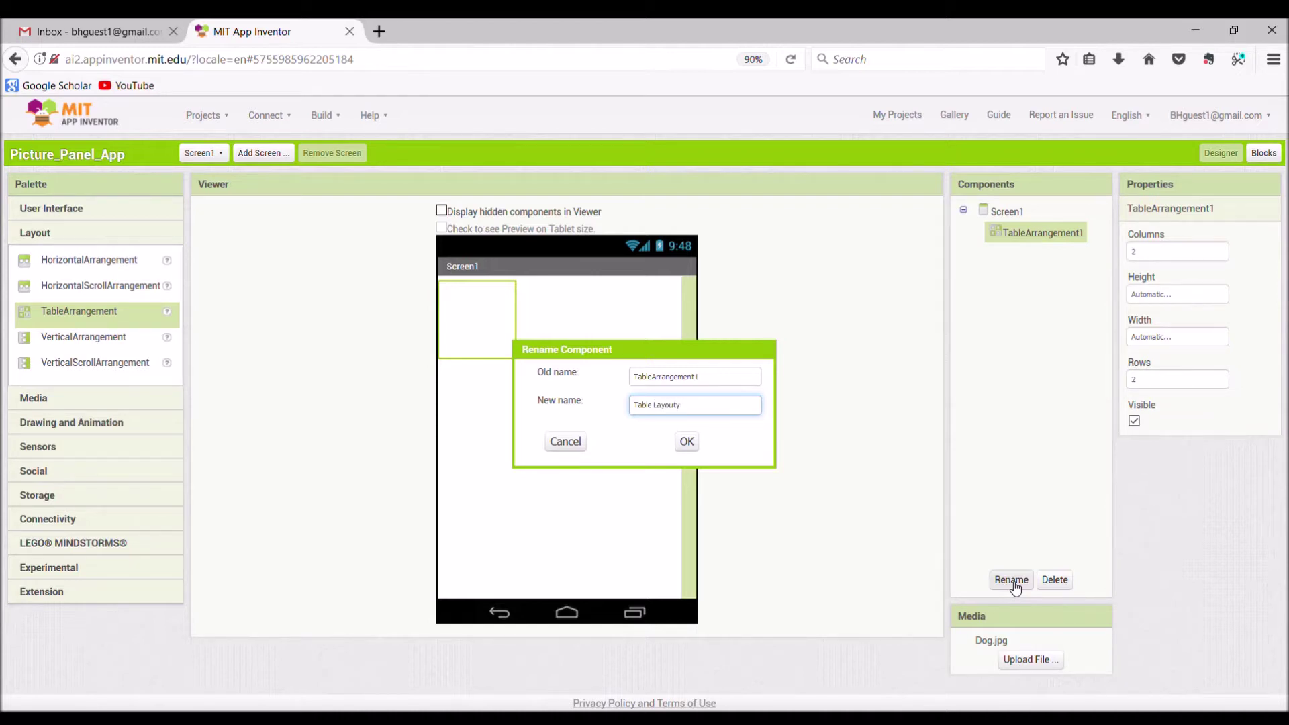
{"action": "key", "text": "BackSpace"}
{"action": "left_click", "coordinate": [685, 441]}
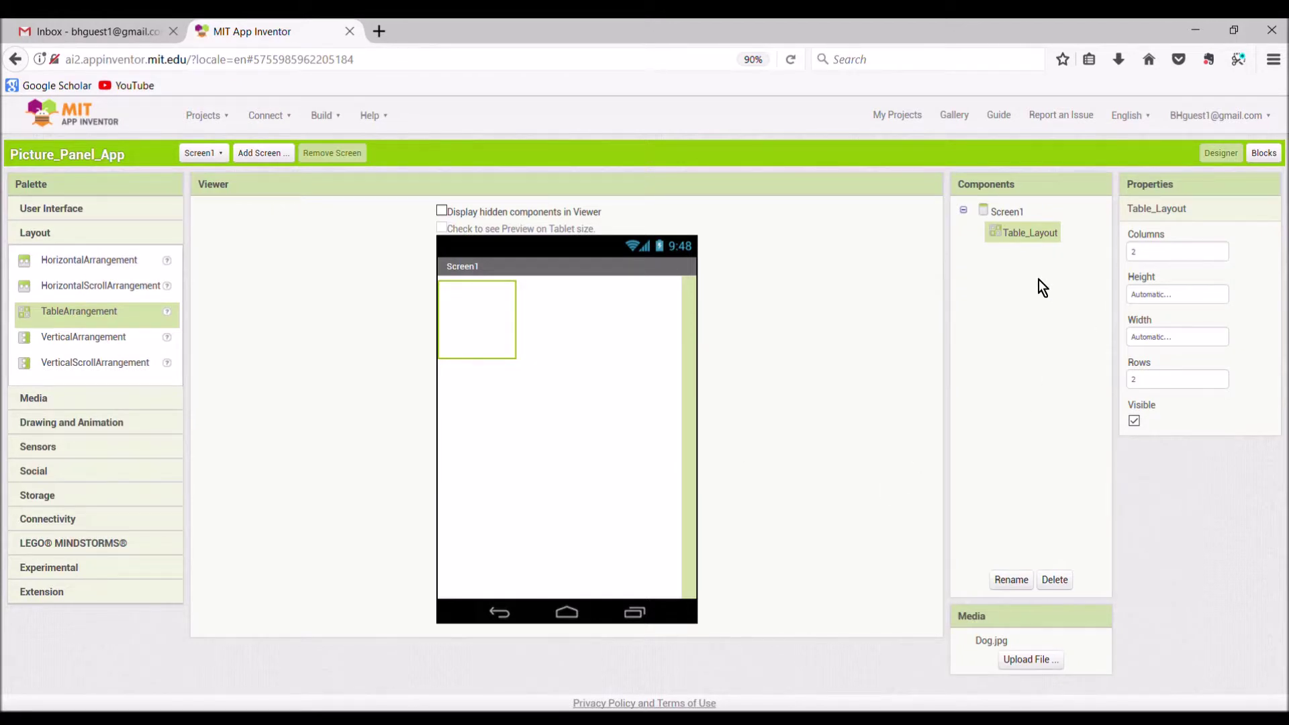
{"action": "double_click", "coordinate": [1169, 258]}
{"action": "type", "text": "3"}
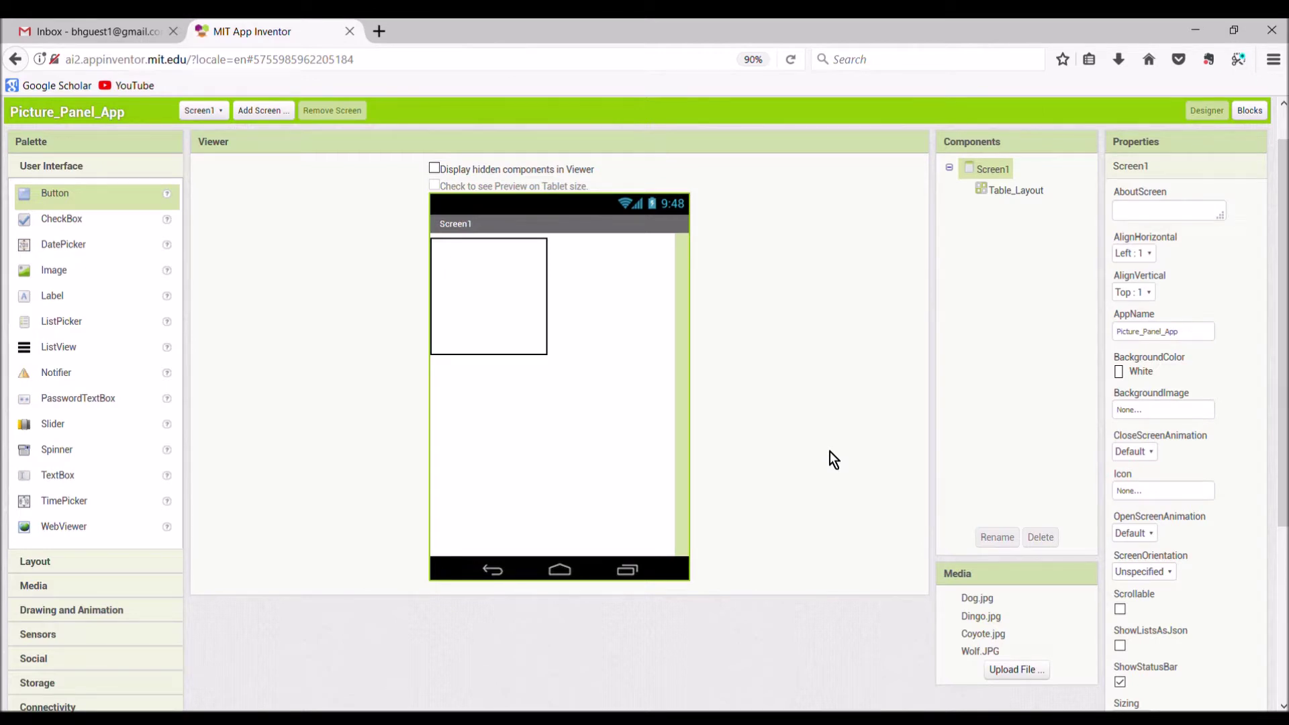
Step: Place a button in the first cell of Table_Layout
{"action": "left_click_drag", "start_coordinate": [135, 196], "coordinate": [474, 260]}
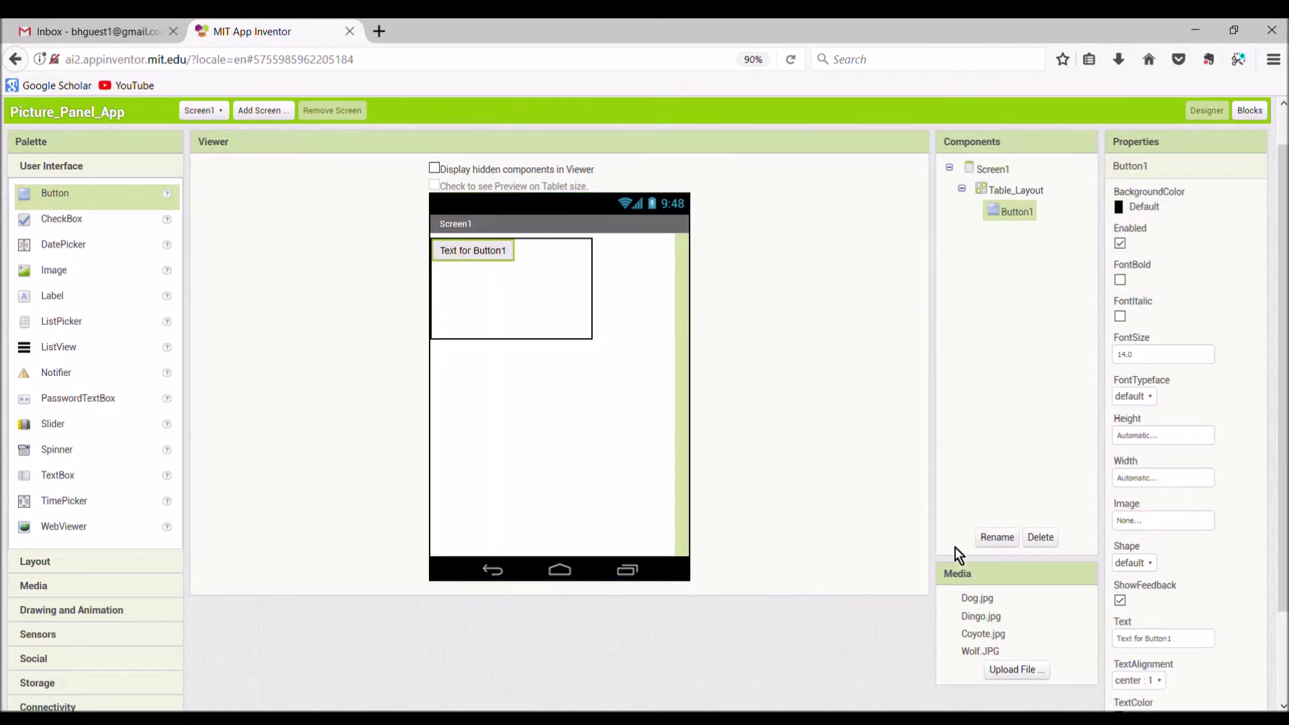
Step: Rename the button in Table_Layout to Dog_Button and set its image to Dog.jpg
{"action": "left_click", "coordinate": [1011, 542]}
{"action": "type", "text": "Dog Button"}
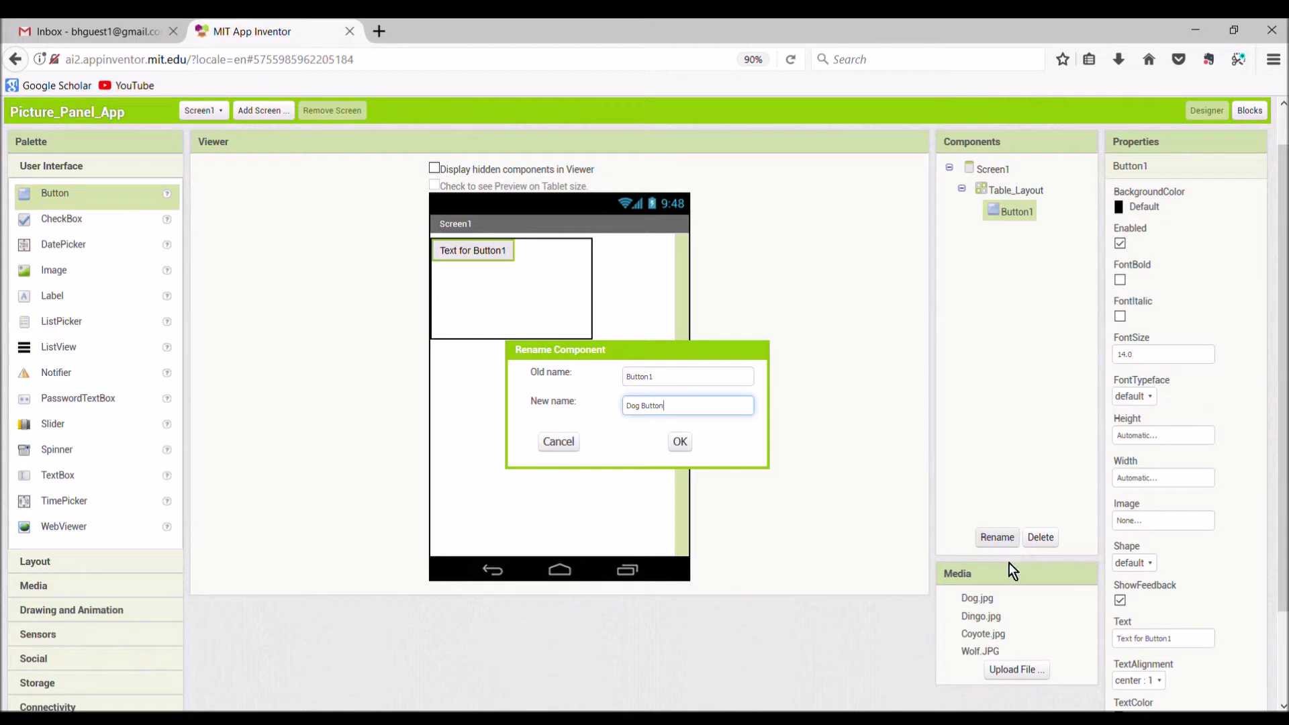
{"action": "left_click", "coordinate": [681, 443]}
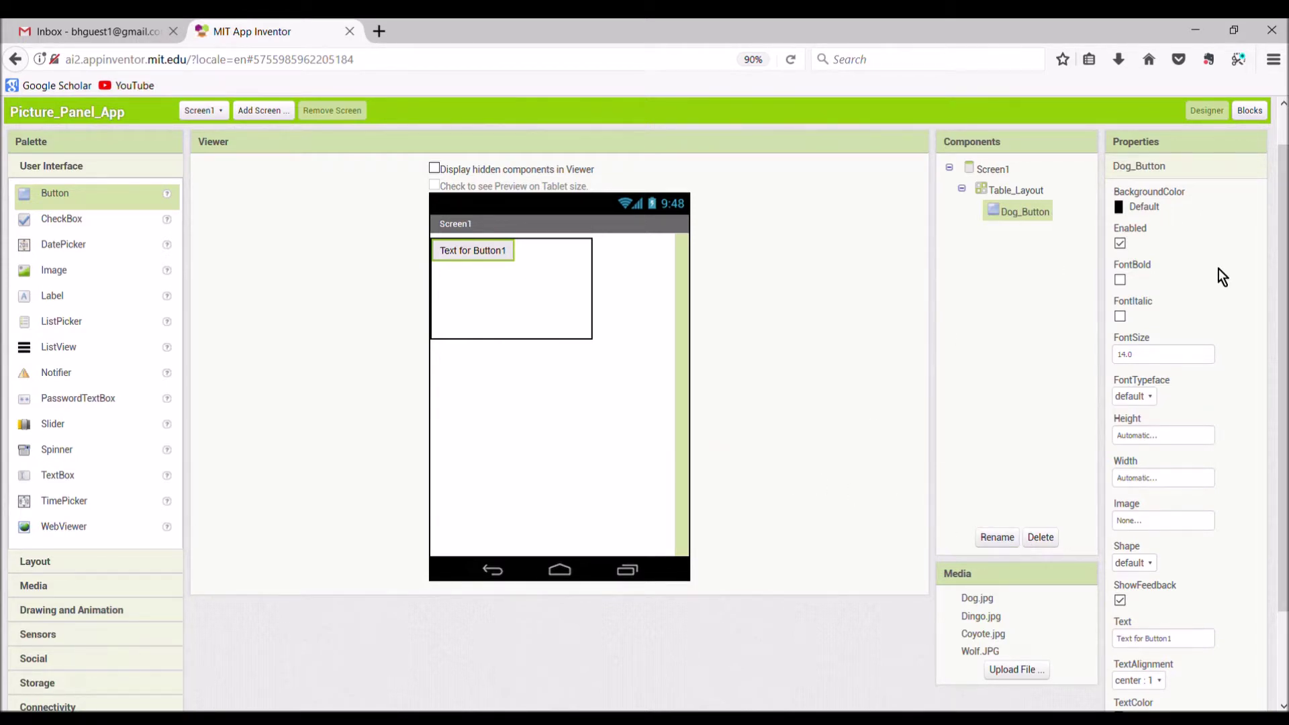
{"action": "left_click", "coordinate": [1176, 524]}
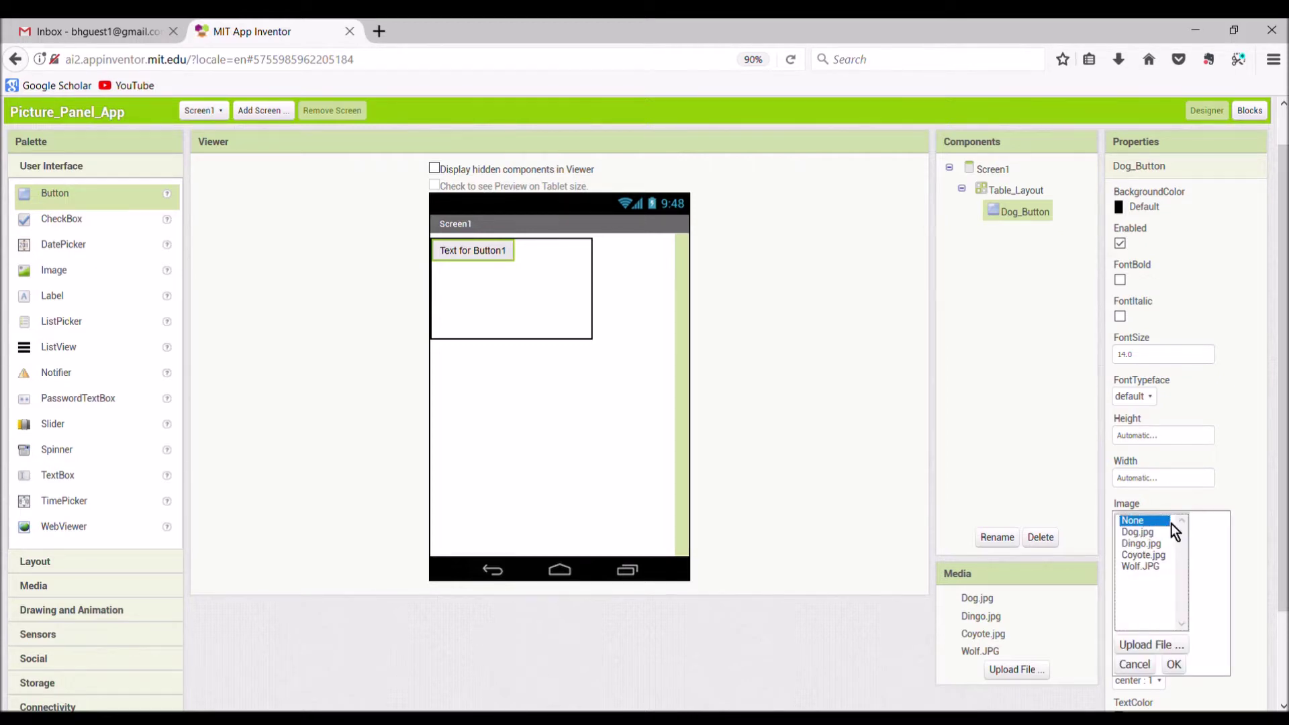
{"action": "left_click", "coordinate": [1174, 664]}
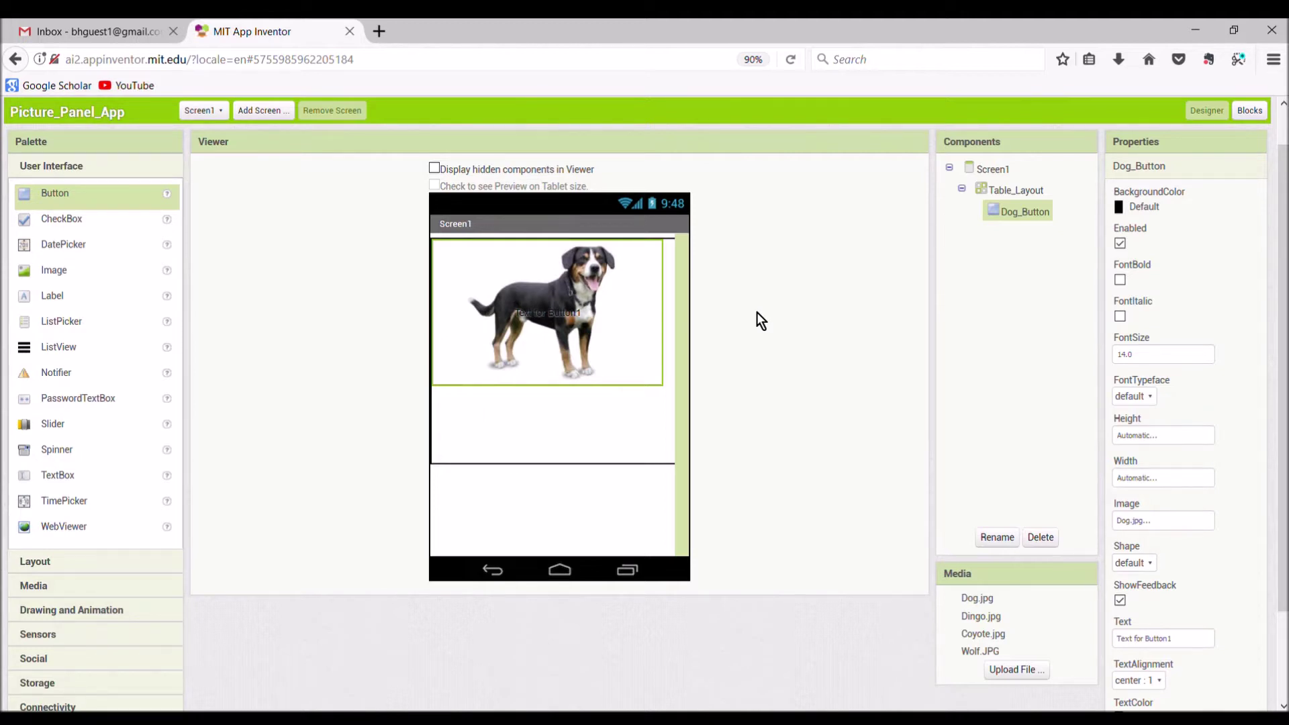
Step: Set the height and width of Dog_Button to 100 pixels each
{"action": "left_click", "coordinate": [1143, 437]}
{"action": "left_click", "coordinate": [1120, 469]}
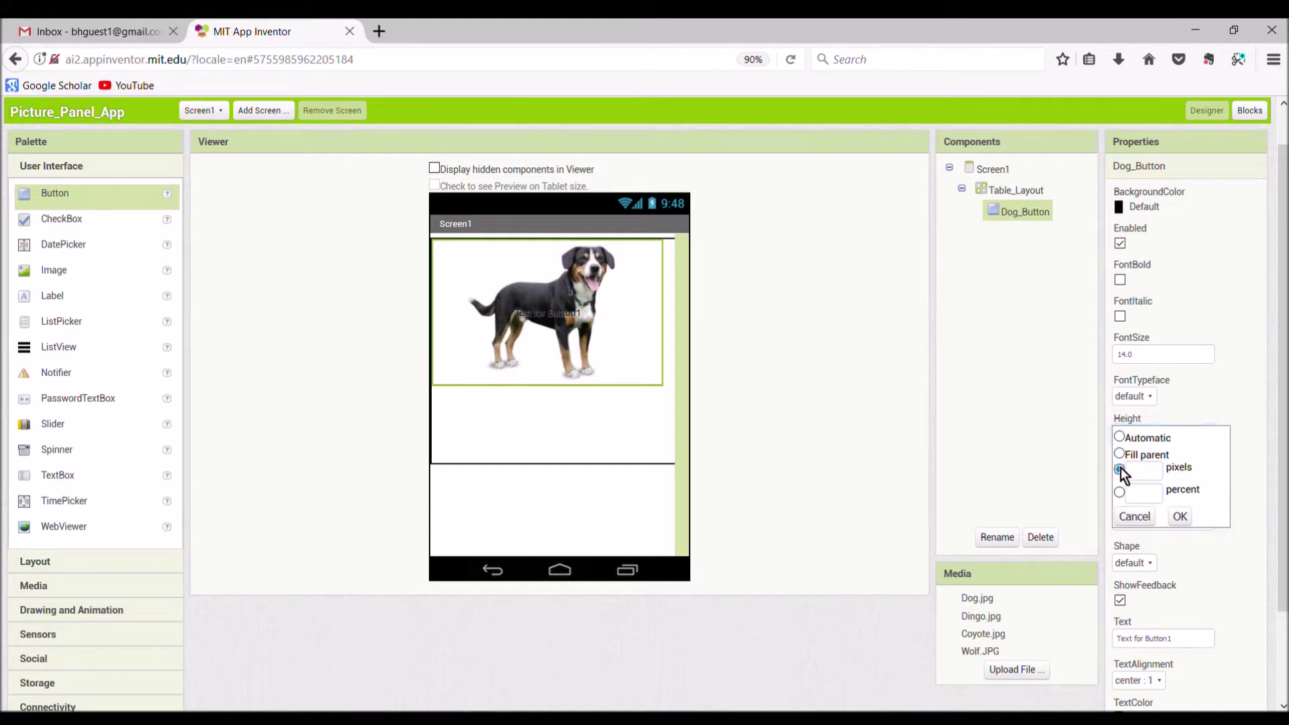
{"action": "type", "text": "100"}
{"action": "left_click", "coordinate": [1180, 517]}
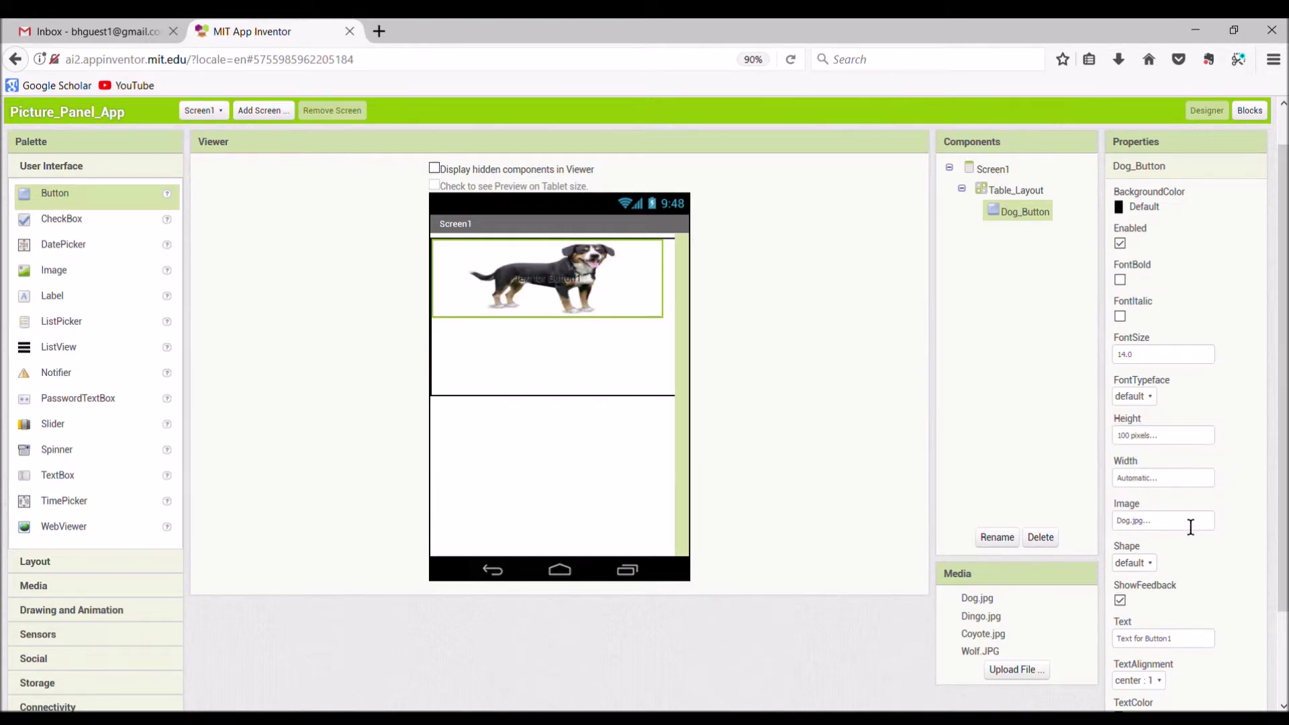
{"action": "left_click", "coordinate": [1145, 481]}
{"action": "left_click", "coordinate": [1149, 517]}
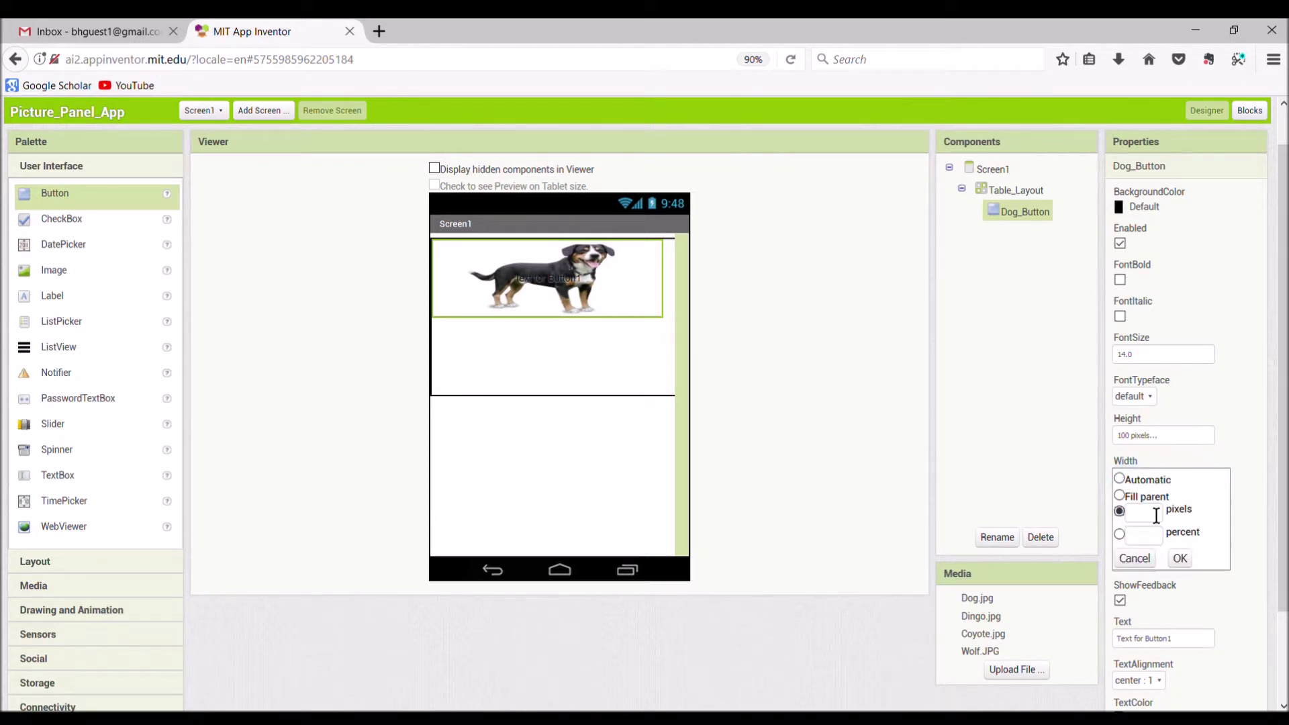
{"action": "type", "text": "100"}
{"action": "left_click", "coordinate": [1180, 559]}
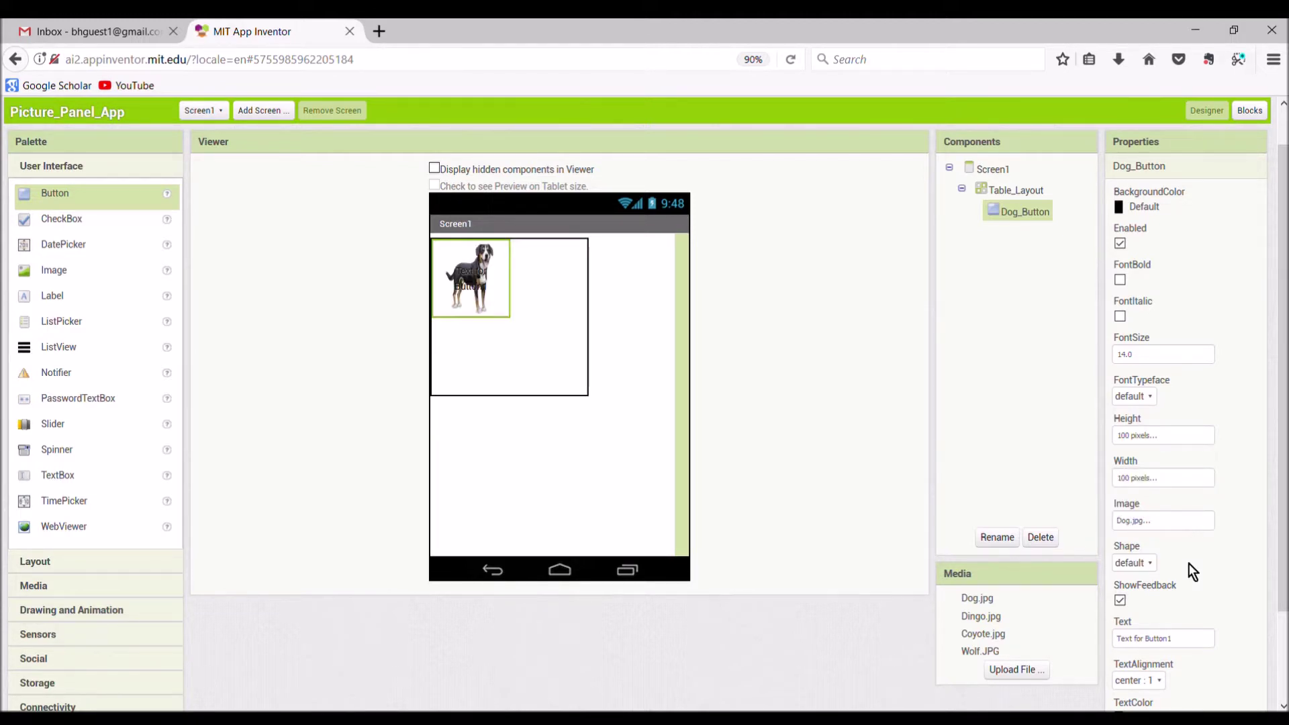
Step: Clear the default text of Dog_Button so it is empty
{"action": "left_click_drag", "start_coordinate": [1202, 639], "coordinate": [1117, 656]}
{"action": "key", "text": "BackSpace"}
{"action": "left_click", "coordinate": [811, 389]}
Step: Place a new button in the third column of Table_Layout's first row and rename it Dingo_Button
{"action": "left_click_drag", "start_coordinate": [74, 202], "coordinate": [581, 283]}
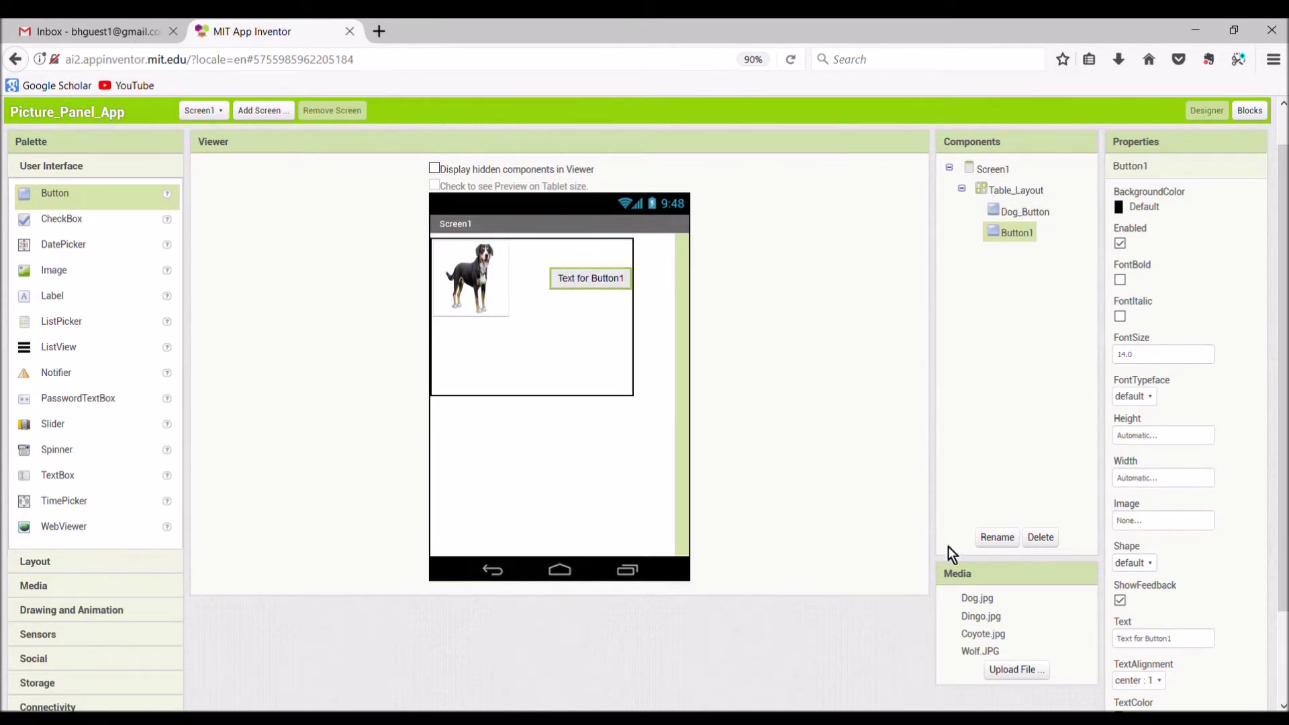
{"action": "left_click", "coordinate": [997, 538]}
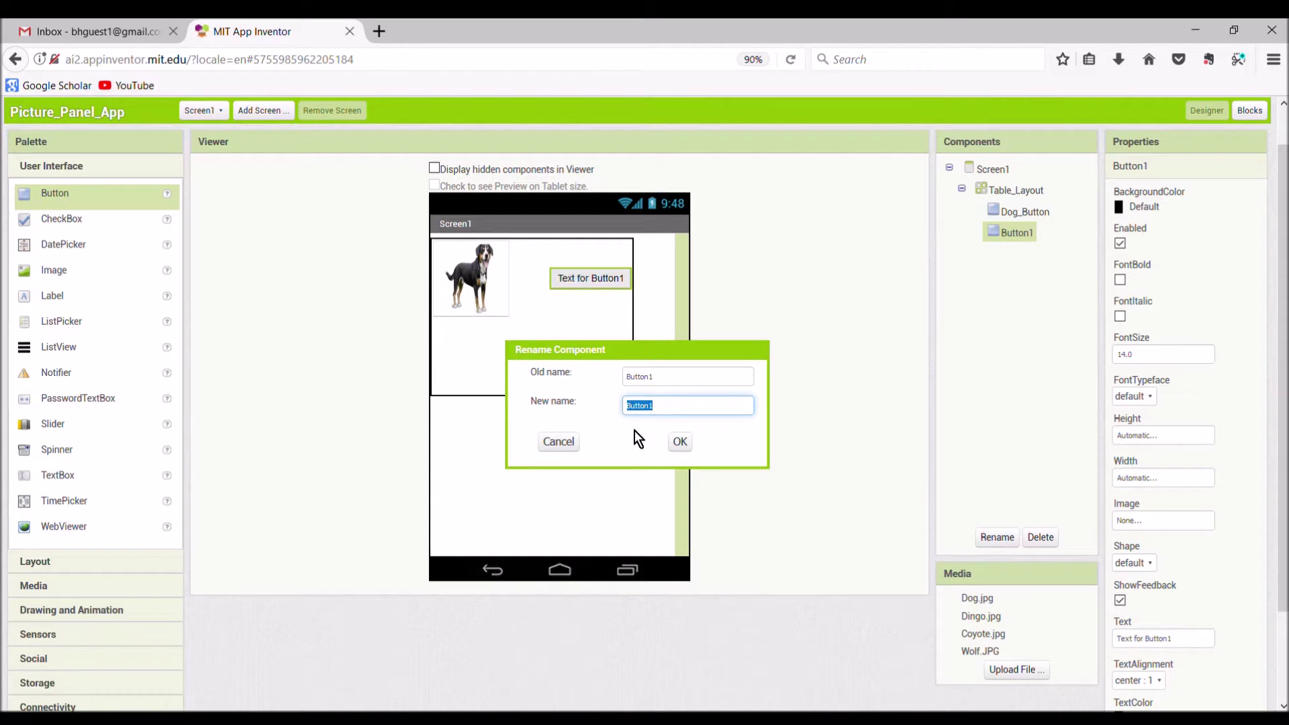
{"action": "type", "text": "Dingo_Button"}
{"action": "left_click", "coordinate": [680, 441]}
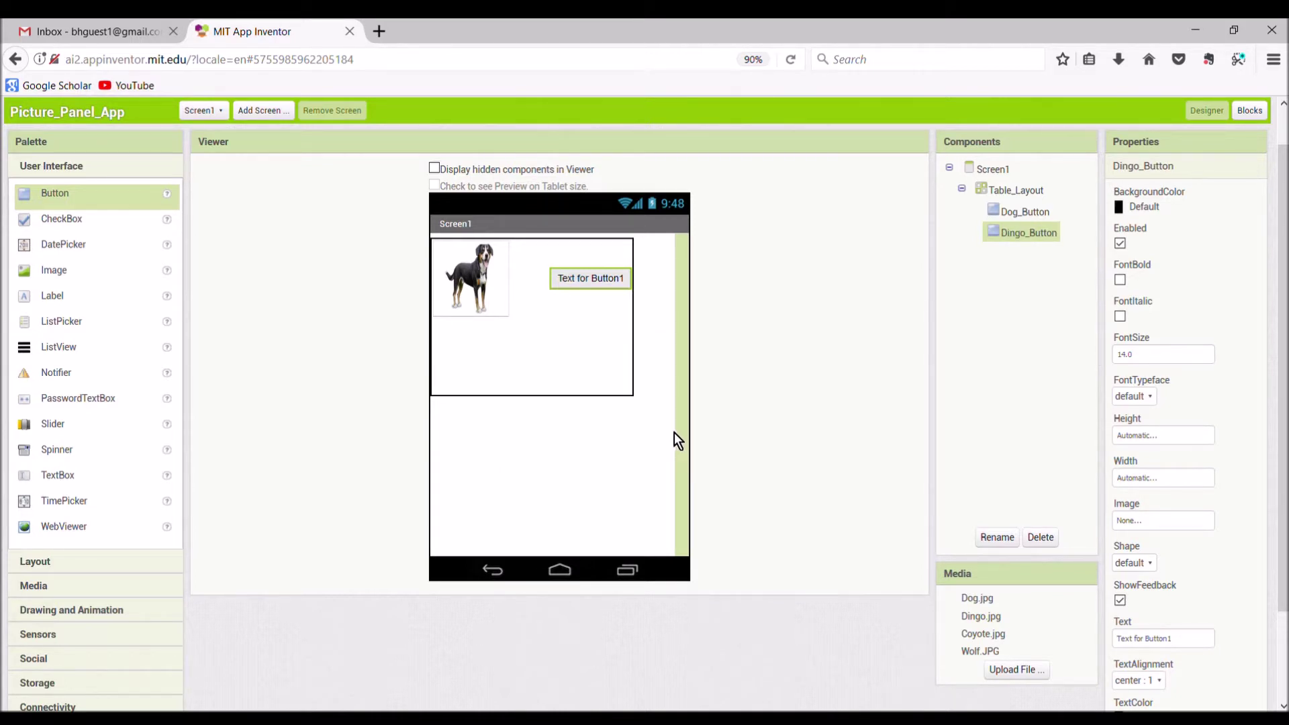
Step: Set the height and width of Dingo_Button to 100 pixels each
{"action": "left_click", "coordinate": [1141, 435]}
{"action": "left_click", "coordinate": [1135, 470]}
{"action": "type", "text": "100"}
{"action": "left_click", "coordinate": [1180, 516]}
{"action": "left_click", "coordinate": [1145, 478]}
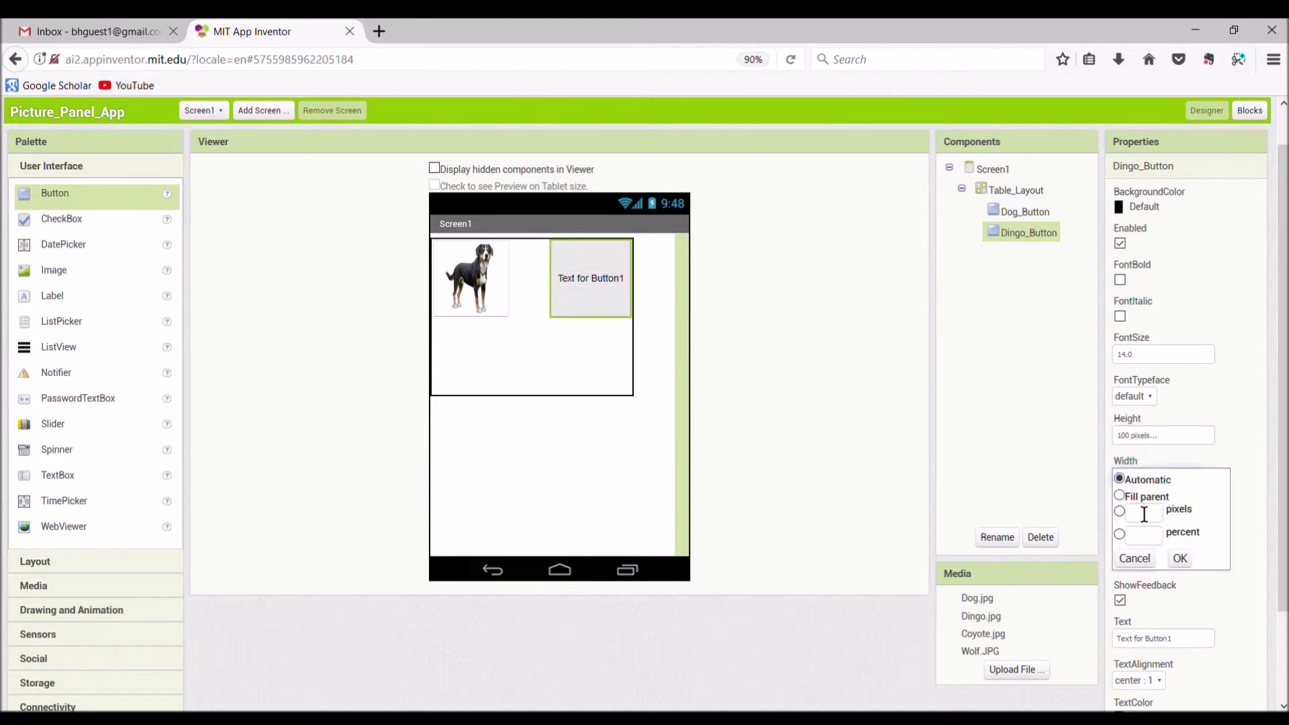
{"action": "left_click", "coordinate": [1151, 519]}
{"action": "type", "text": "100"}
{"action": "left_click", "coordinate": [1179, 556]}
Step: Set the image of Dingo_Button to Dingo.jpg and clear its default text
{"action": "left_click", "coordinate": [1135, 522]}
{"action": "left_click", "coordinate": [1147, 545]}
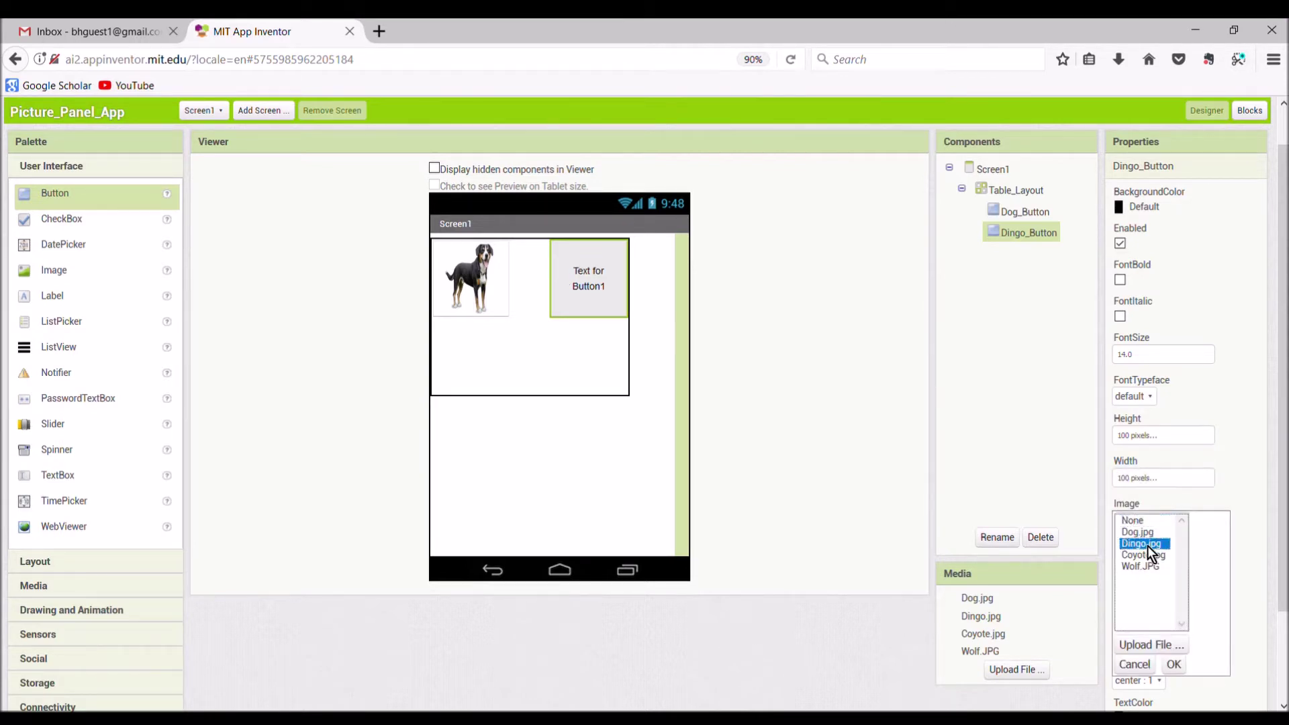
{"action": "left_click", "coordinate": [1174, 665]}
{"action": "triple_click", "coordinate": [1199, 643]}
{"action": "key", "text": "BackSpace"}
Step: Place a new button in the first column of Table_Layout's last row and rename it Coyote_Button
{"action": "left_click_drag", "start_coordinate": [57, 195], "coordinate": [470, 382]}
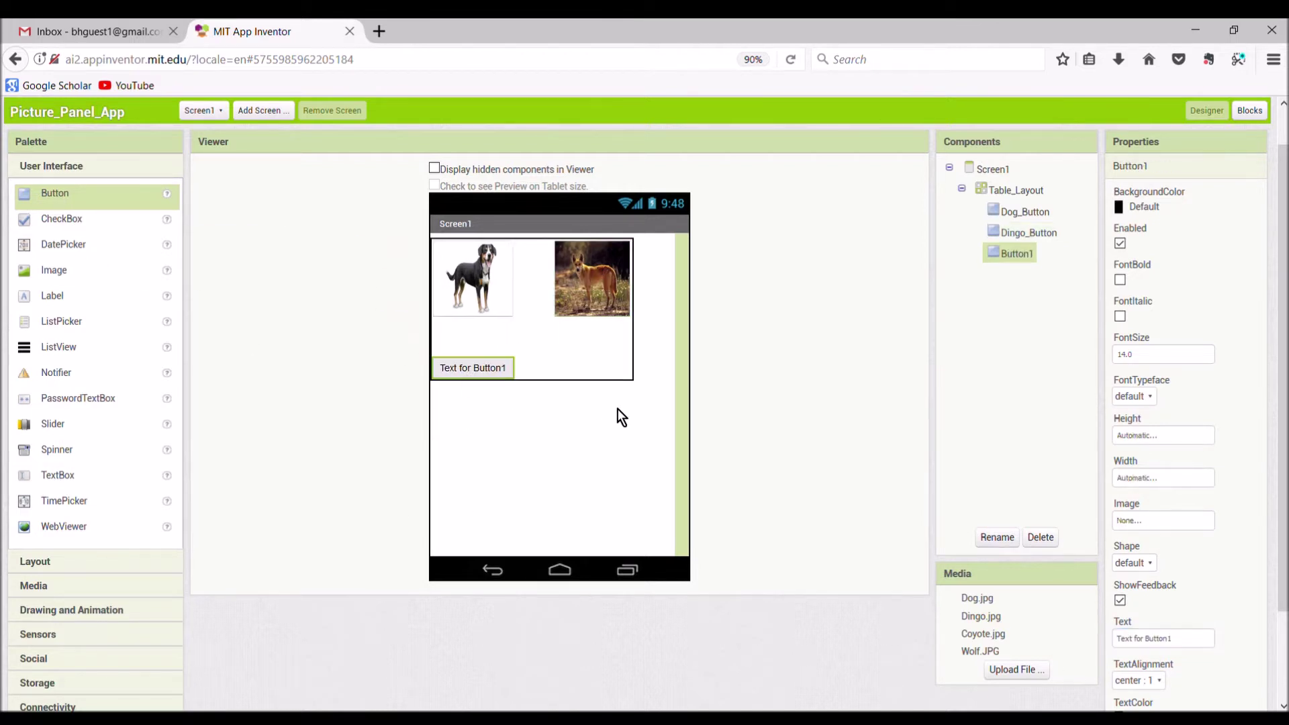
{"action": "left_click", "coordinate": [994, 538]}
{"action": "type", "text": "C"}
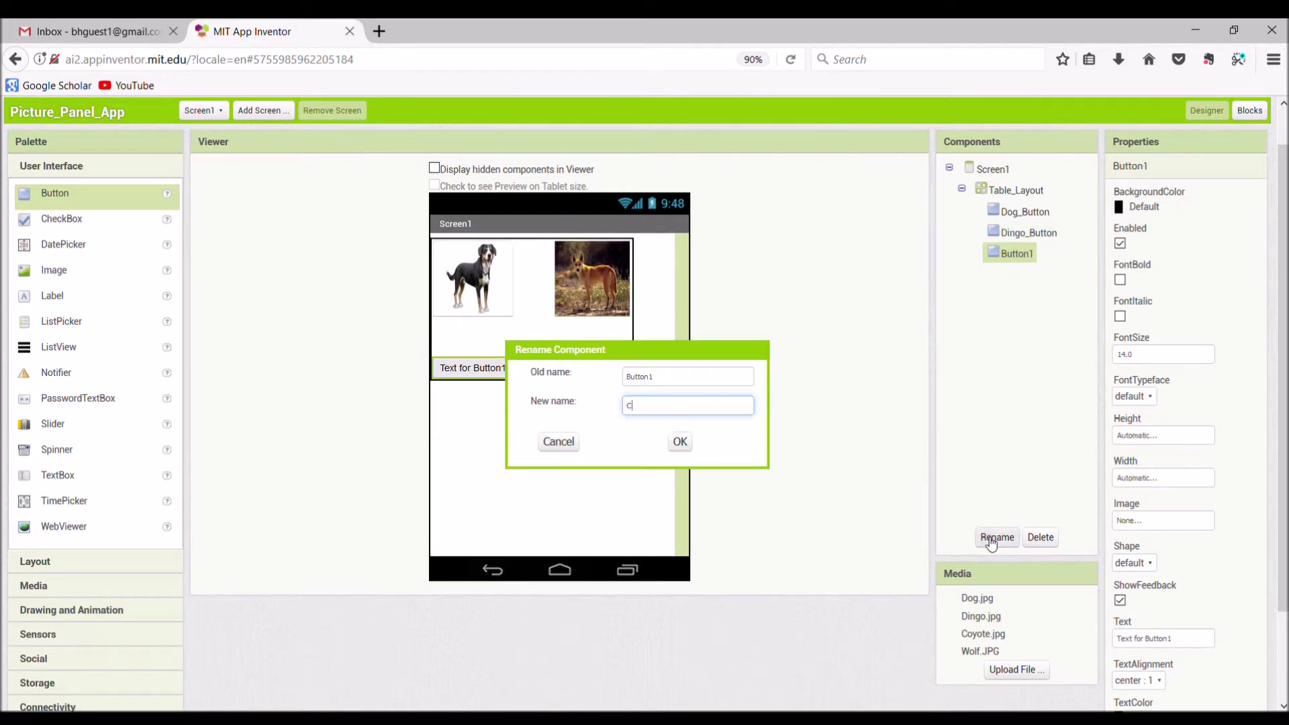
{"action": "type", "text": "oyote Button"}
{"action": "left_click", "coordinate": [680, 442]}
Step: Set the height and width of Coyote_Button to 100 pixels each
{"action": "left_click", "coordinate": [1149, 436]}
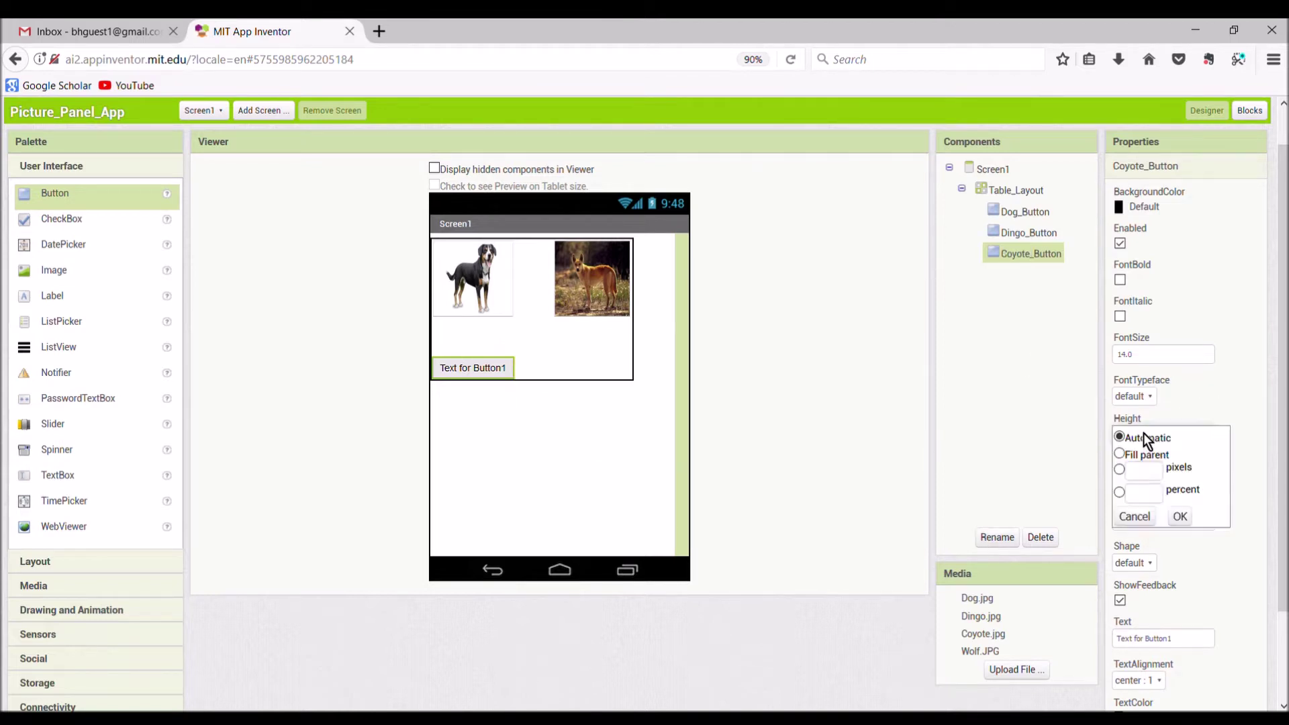
{"action": "left_click", "coordinate": [1120, 470]}
{"action": "type", "text": "100"}
{"action": "left_click", "coordinate": [1180, 517]}
{"action": "left_click", "coordinate": [1150, 478]}
{"action": "left_click", "coordinate": [1119, 511]}
{"action": "type", "text": "100"}
{"action": "left_click", "coordinate": [1179, 558]}
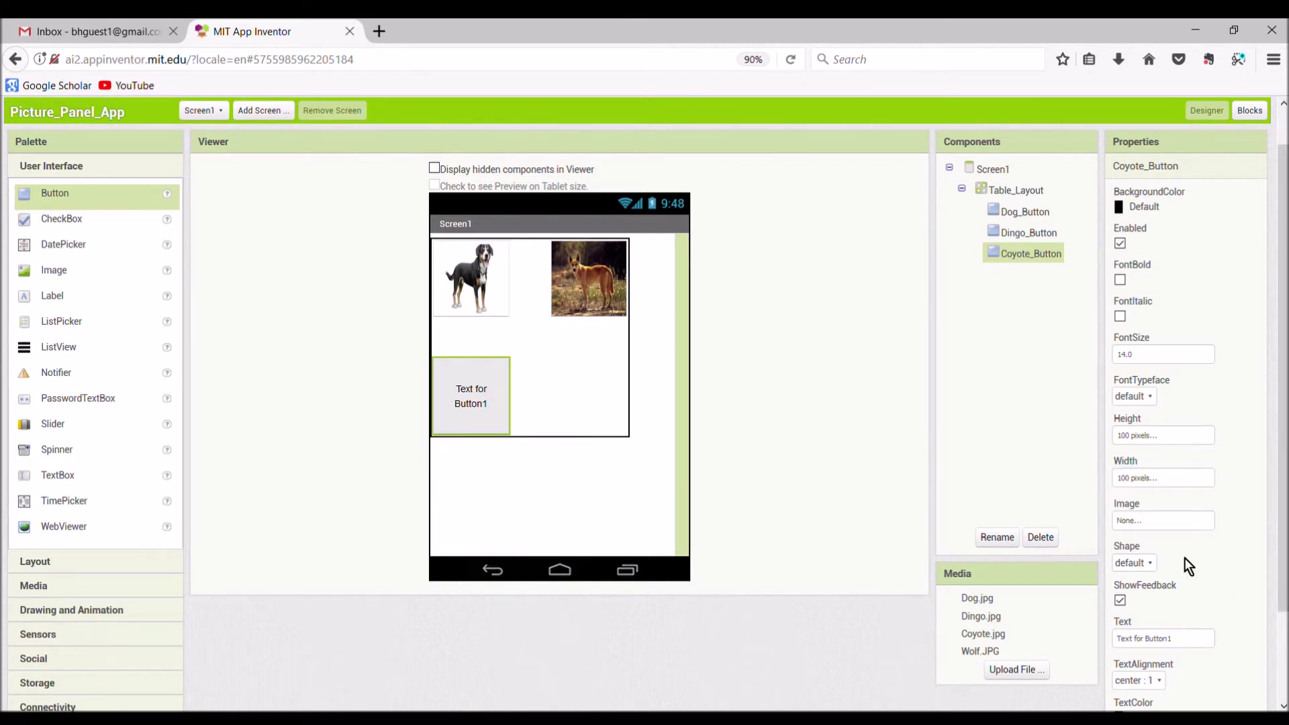
Step: Set the image of Coyote_Button to Coyote.jpg and clear its default text
{"action": "left_click", "coordinate": [1163, 521]}
{"action": "left_click", "coordinate": [1150, 554]}
{"action": "left_click", "coordinate": [1175, 663]}
{"action": "left_click", "coordinate": [1154, 638]}
{"action": "key", "text": "BackSpace"}
Step: Place a new button in the third column of Table_Layout's last row and rename it Wolf_Button
{"action": "left_click_drag", "start_coordinate": [314, 262], "coordinate": [591, 399]}
{"action": "left_click", "coordinate": [1009, 543]}
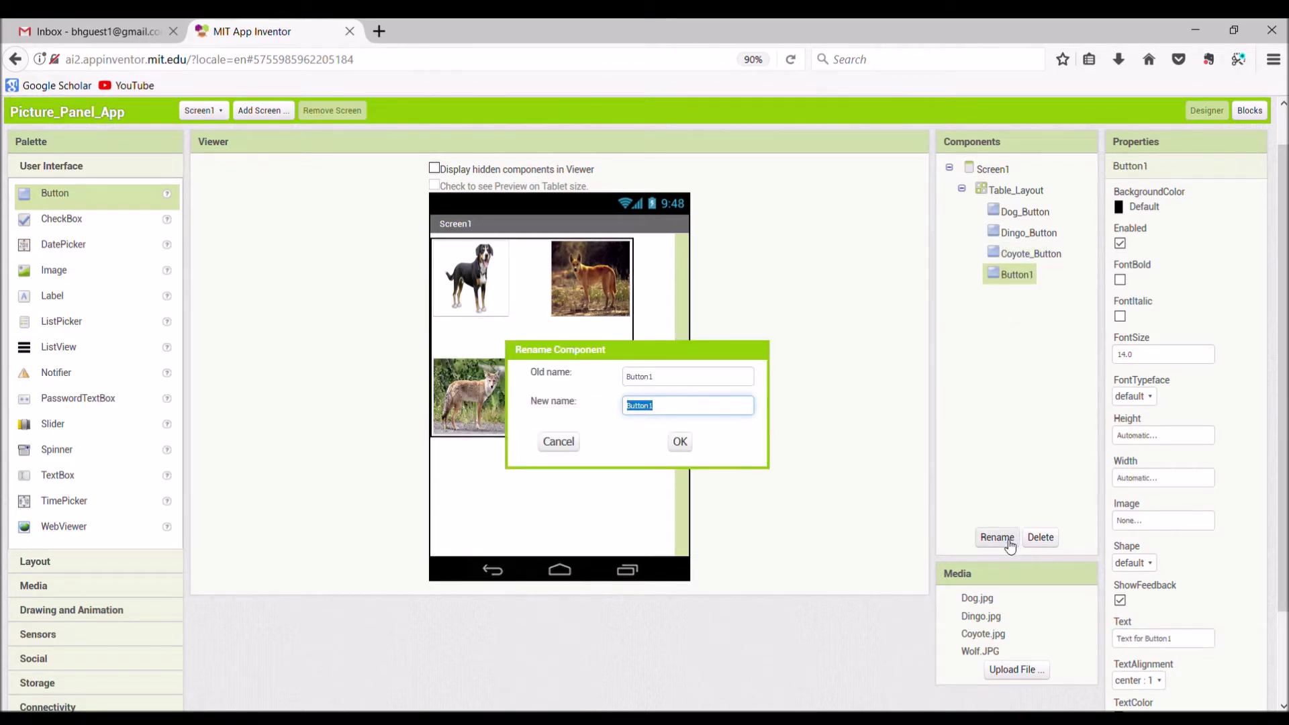
{"action": "type", "text": "Wolf_Button"}
{"action": "left_click", "coordinate": [680, 441]}
Step: Set the height and width of Wolf_Button to 100 pixels each
{"action": "left_click", "coordinate": [1165, 436]}
{"action": "left_click", "coordinate": [1152, 472]}
{"action": "type", "text": "100"}
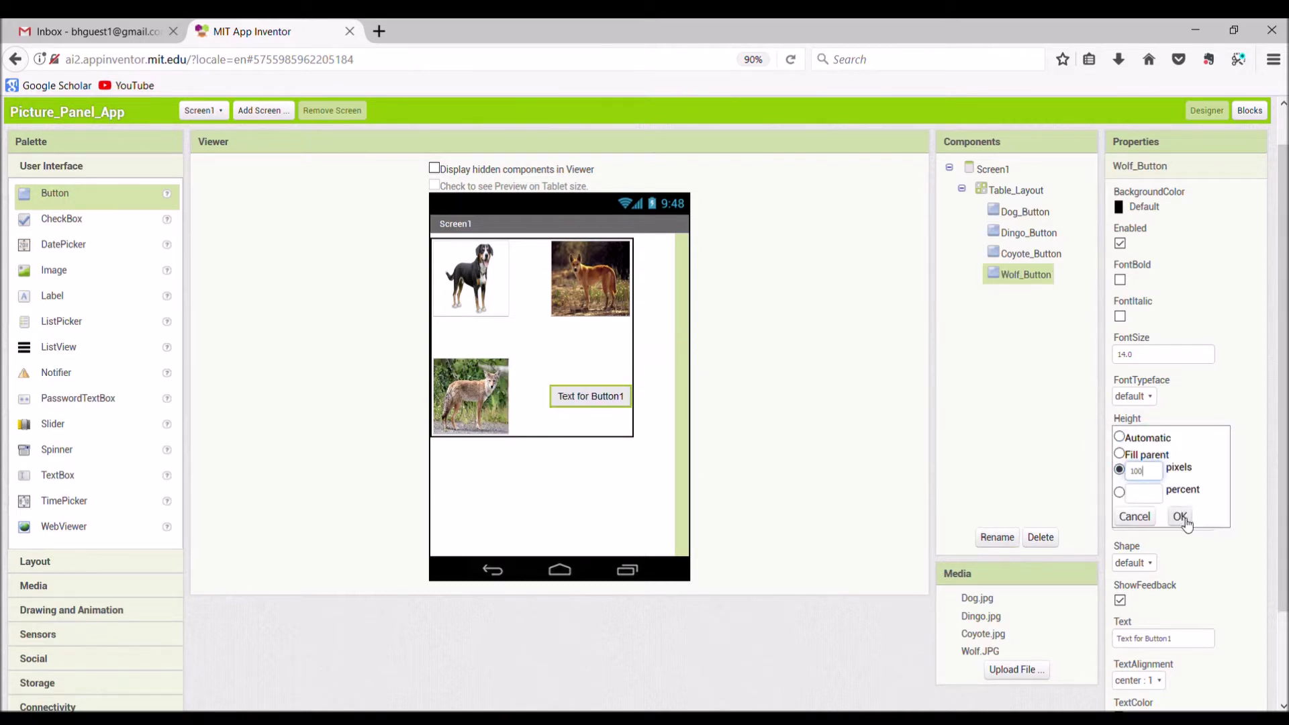
{"action": "left_click", "coordinate": [1182, 517]}
{"action": "left_click", "coordinate": [1141, 480]}
{"action": "left_click", "coordinate": [1120, 512]}
{"action": "type", "text": "100 pixels..."}
{"action": "left_click", "coordinate": [1179, 558]}
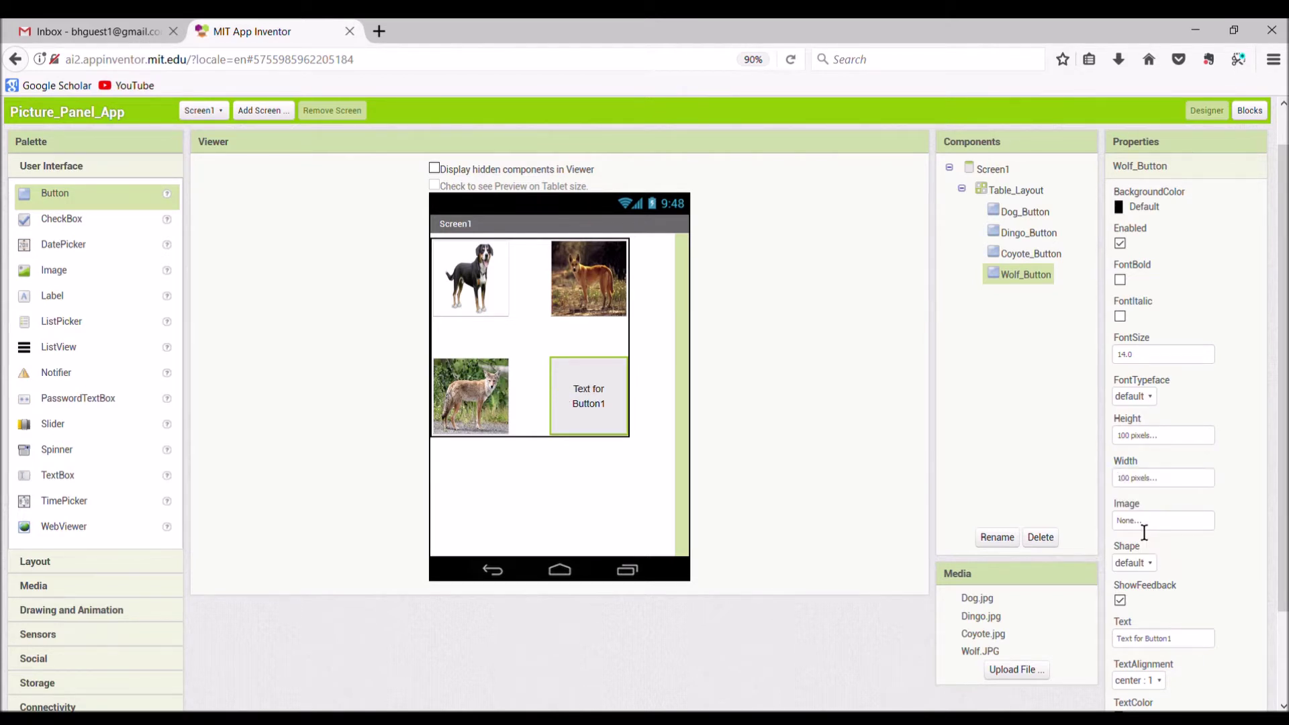
Step: Set the image of Wolf_Button to Wolf.JPG and clear its default text
{"action": "left_click", "coordinate": [1148, 523]}
{"action": "left_click", "coordinate": [1145, 566]}
{"action": "left_click", "coordinate": [1179, 667]}
{"action": "left_click_drag", "start_coordinate": [1200, 644], "coordinate": [1081, 646]}
{"action": "key", "text": "BackSpace"}
{"action": "left_click", "coordinate": [823, 486]}
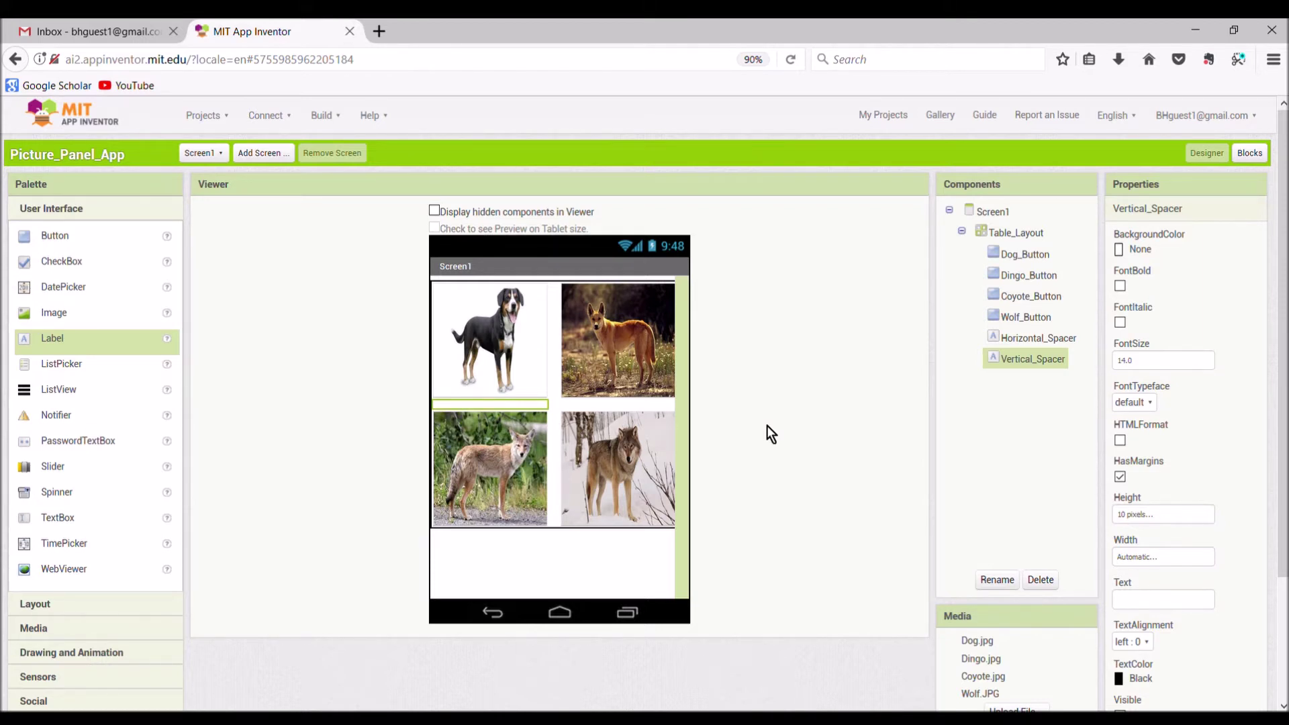
Step: Set the background color of Screen1 to Black
{"action": "left_click", "coordinate": [979, 209]}
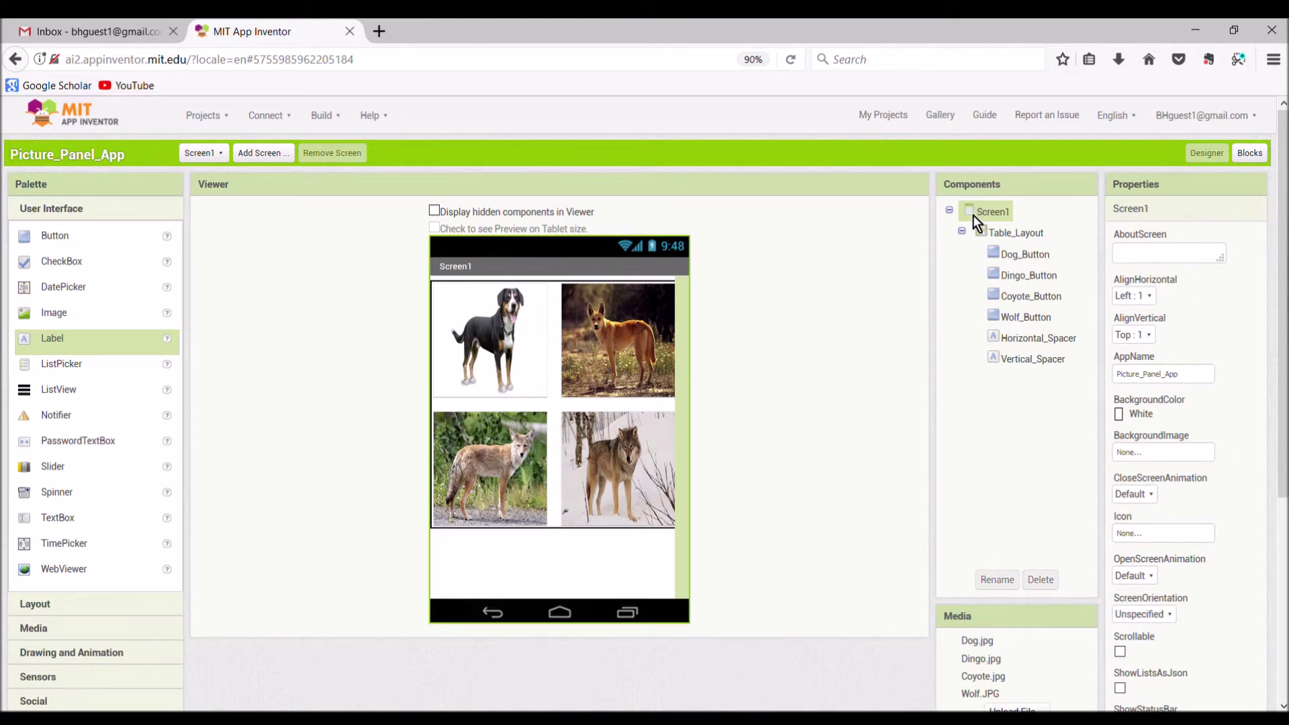
{"action": "left_click", "coordinate": [1120, 417]}
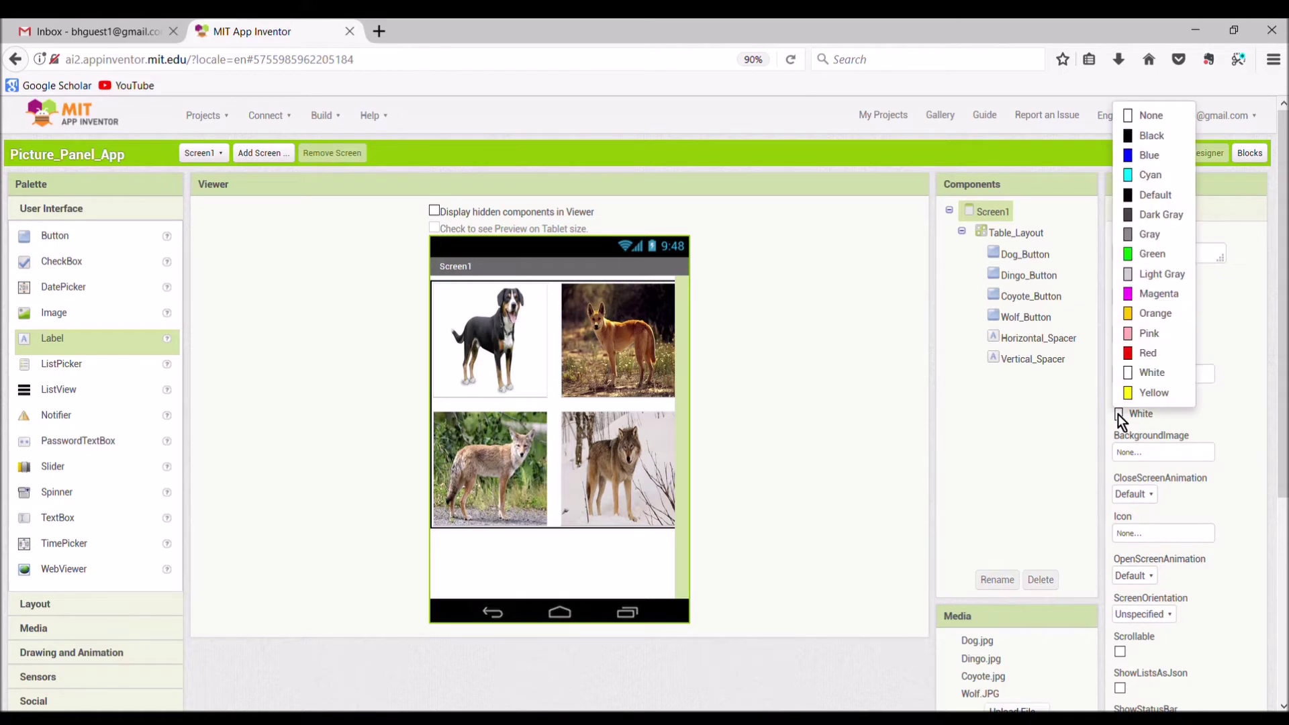
{"action": "left_click", "coordinate": [1137, 137]}
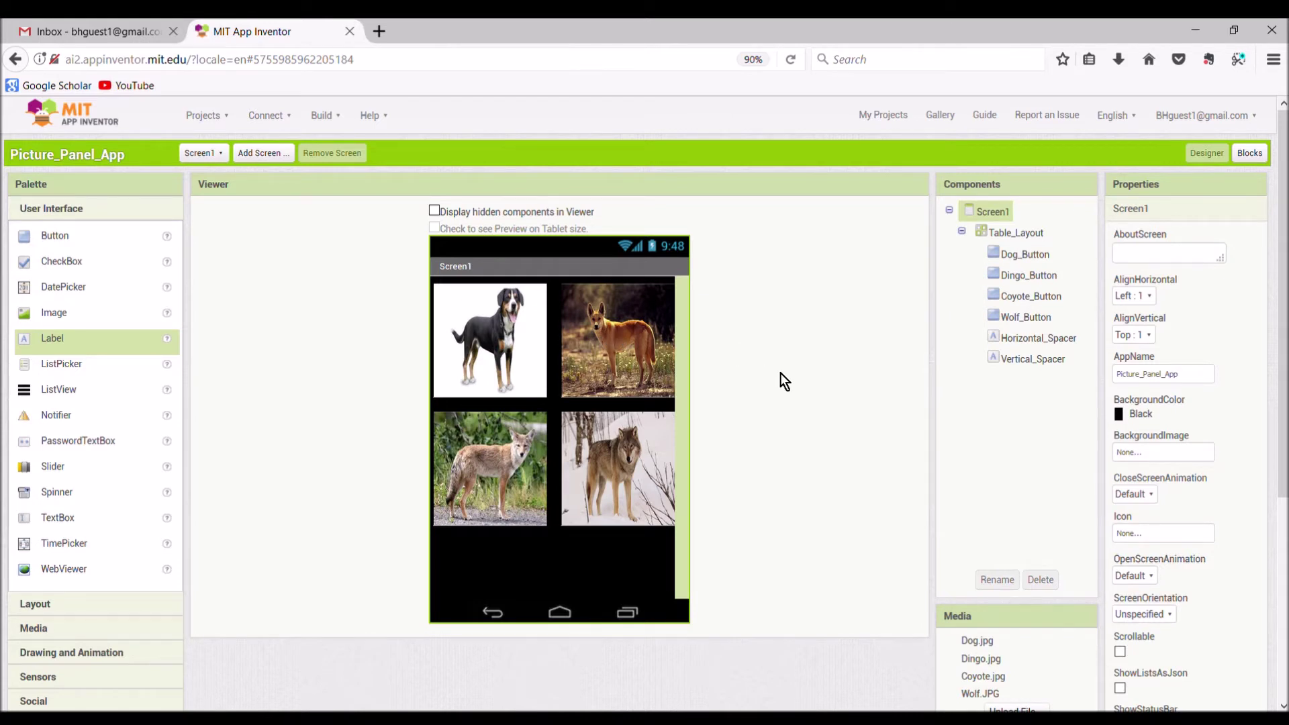
Step: Add four TextToSpeech components to Screen1
{"action": "scroll", "coordinate": [781, 375], "scroll_direction": "down", "scroll_amount": 2}
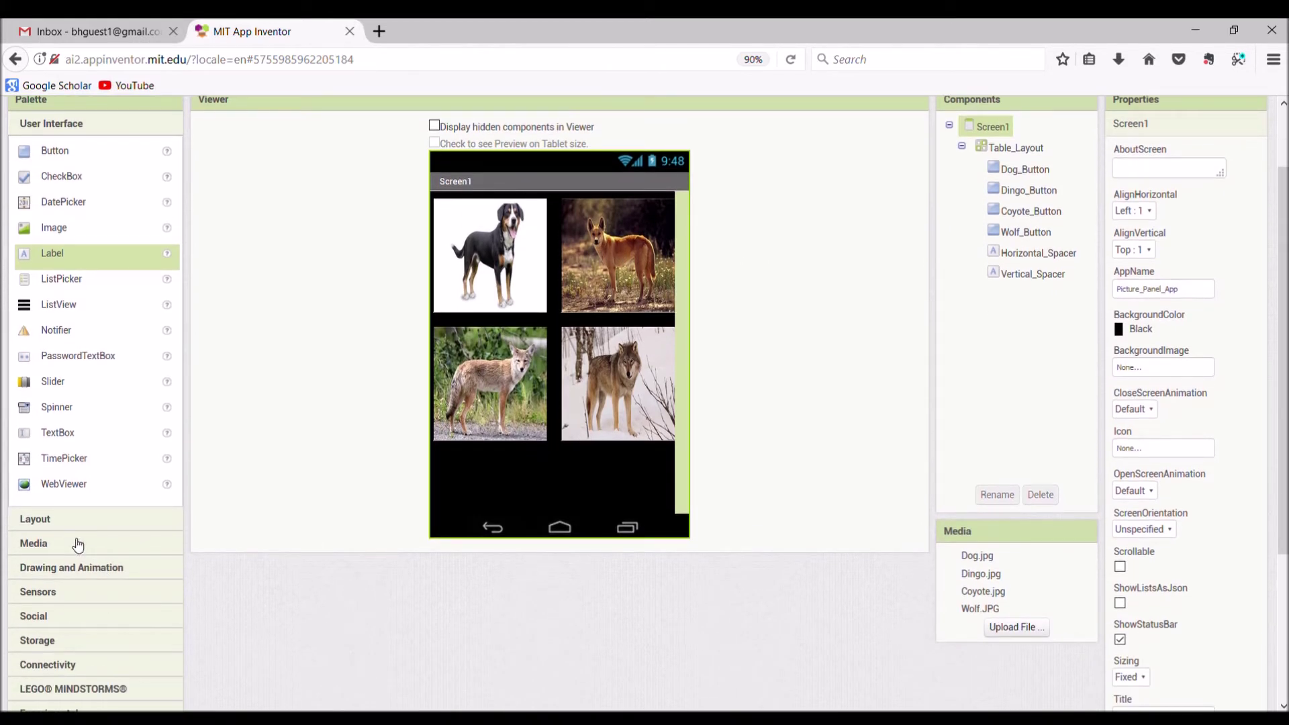
{"action": "left_click", "coordinate": [78, 544]}
{"action": "left_click_drag", "start_coordinate": [43, 381], "coordinate": [525, 427]}
{"action": "left_click_drag", "start_coordinate": [62, 417], "coordinate": [561, 426]}
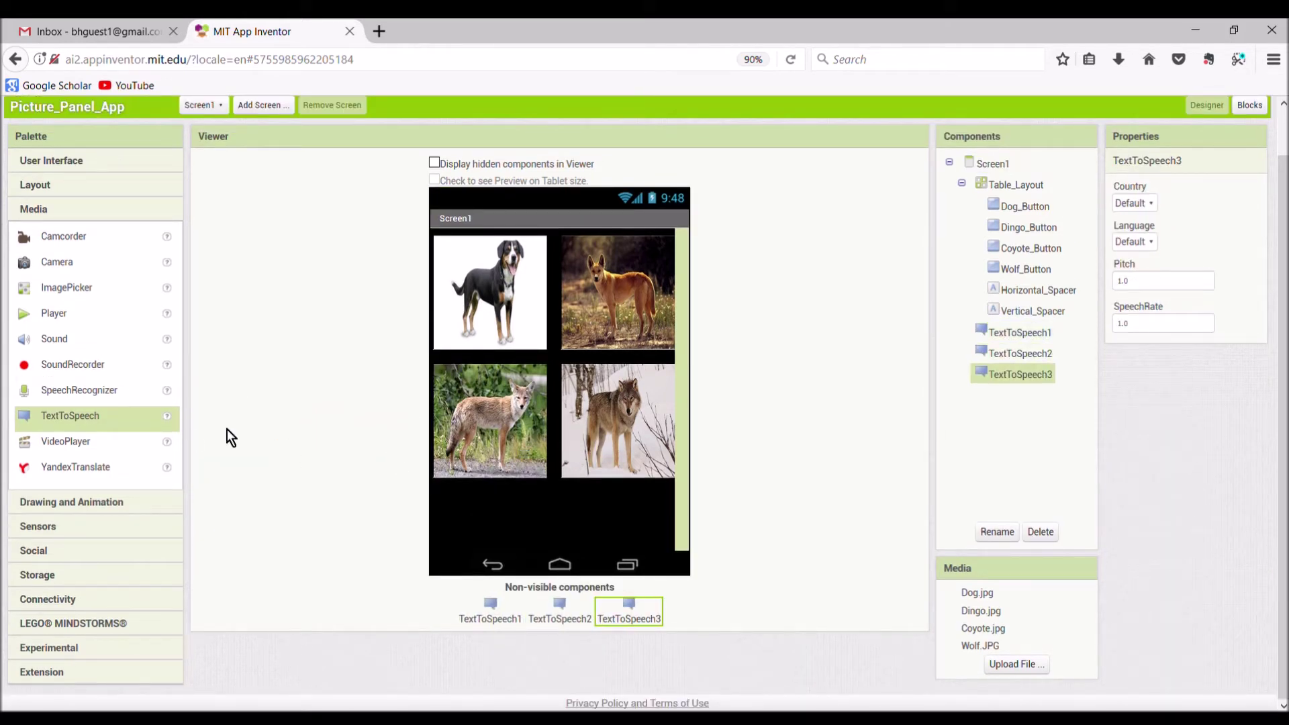
{"action": "left_click_drag", "start_coordinate": [74, 418], "coordinate": [551, 412]}
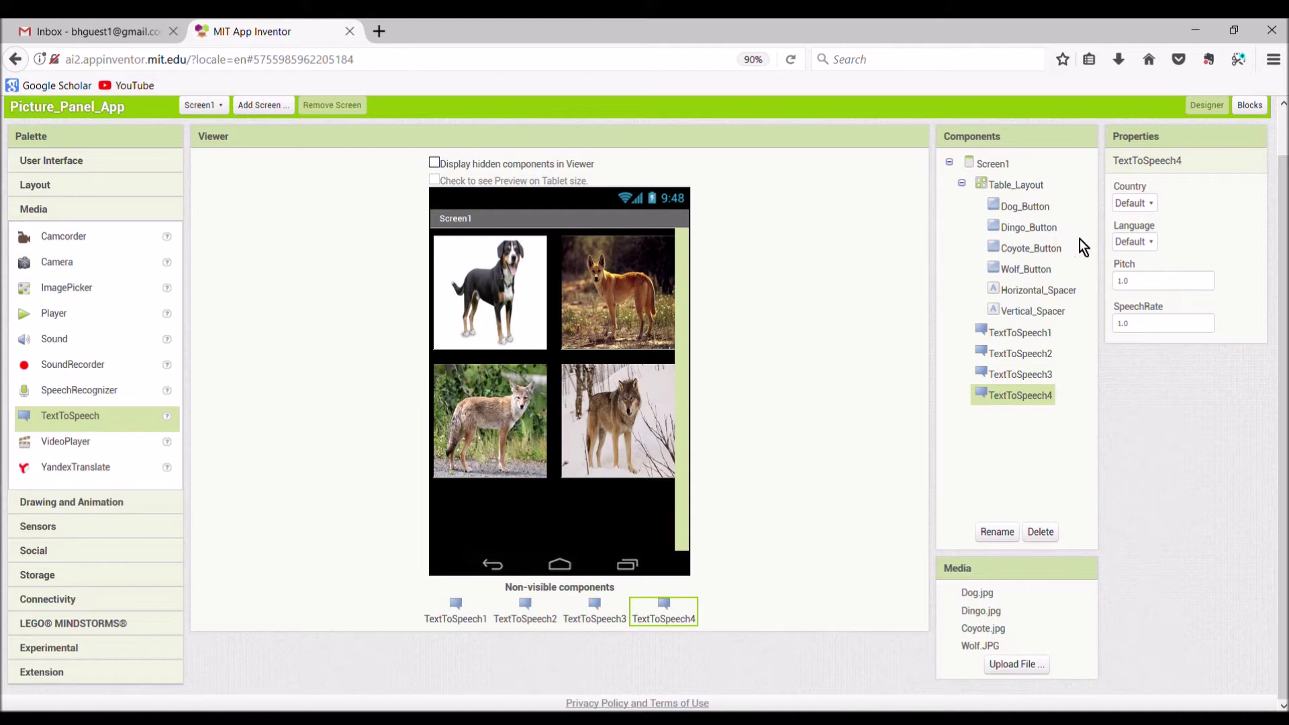
Step: Rename TextToSpeech1 to Dog_Speak and TextToSpeech2 to Dingo_Speak
{"action": "left_click", "coordinate": [1014, 329]}
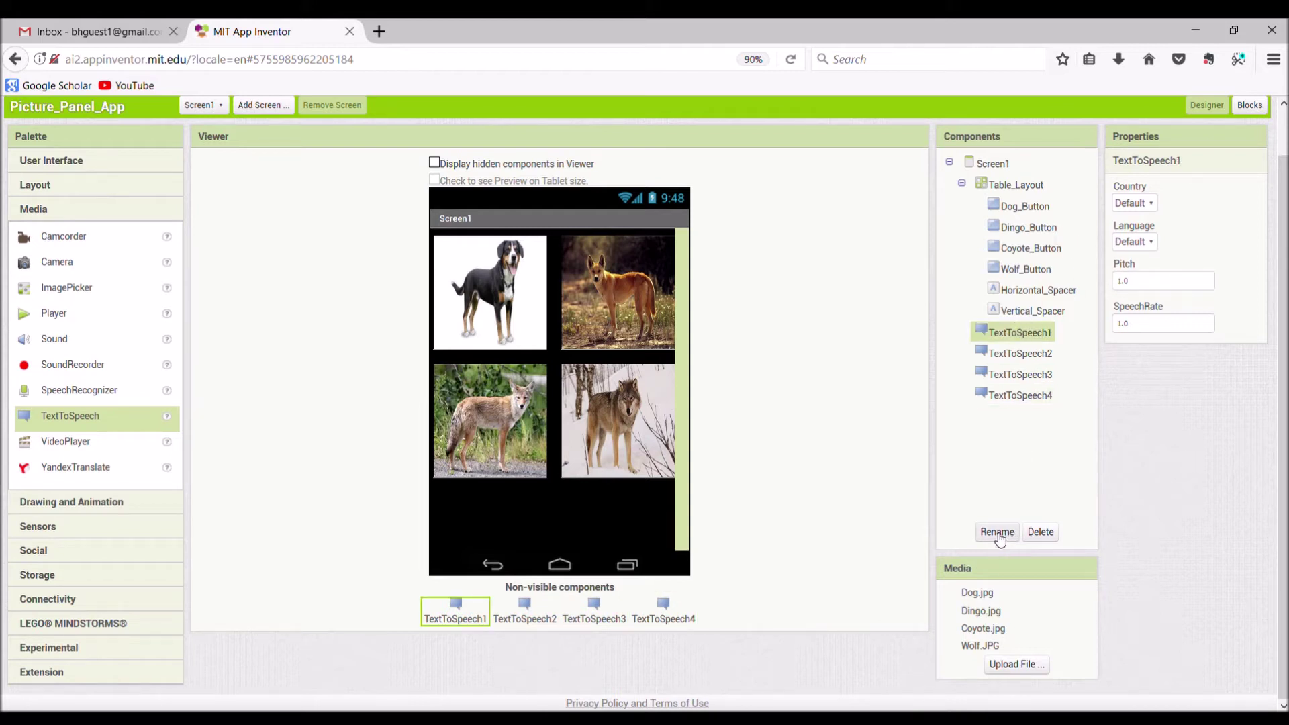
{"action": "left_click", "coordinate": [998, 532]}
{"action": "type", "text": "Dog Speak"}
{"action": "left_click", "coordinate": [687, 450]}
{"action": "left_click", "coordinate": [1015, 353]}
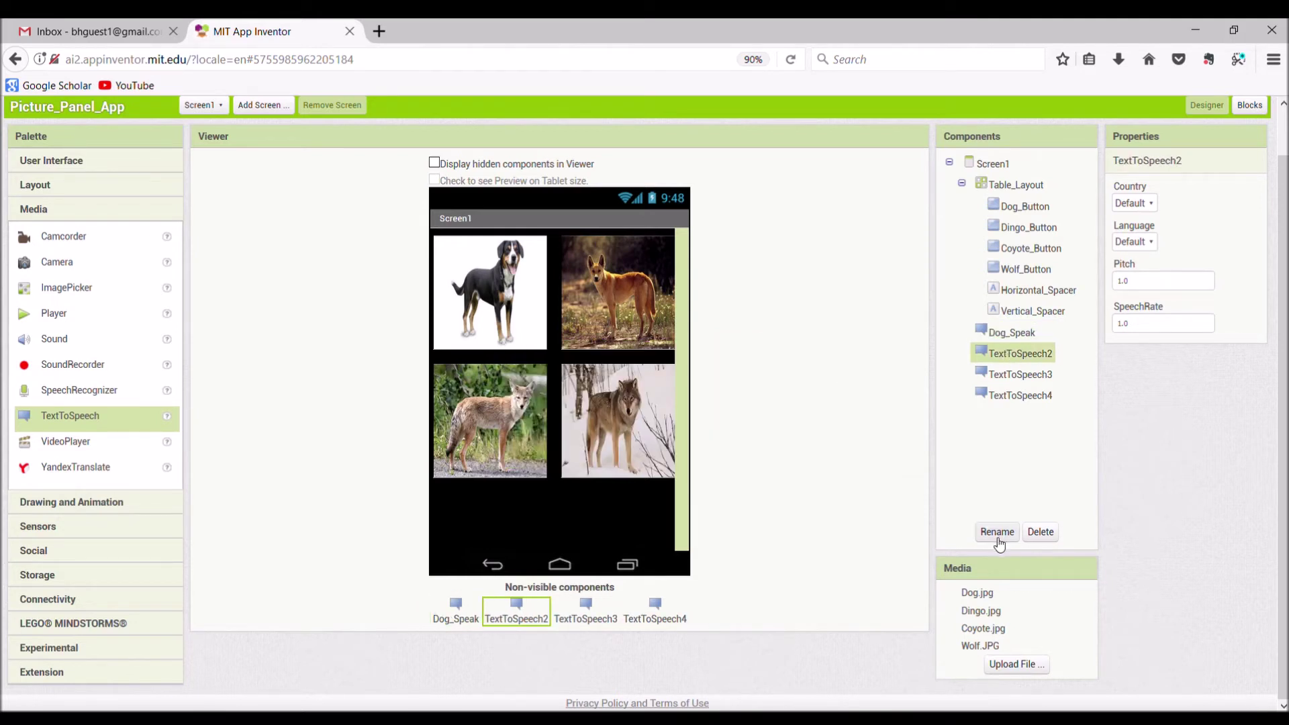
{"action": "left_click", "coordinate": [998, 531]}
{"action": "type", "text": "Dingo Speak"}
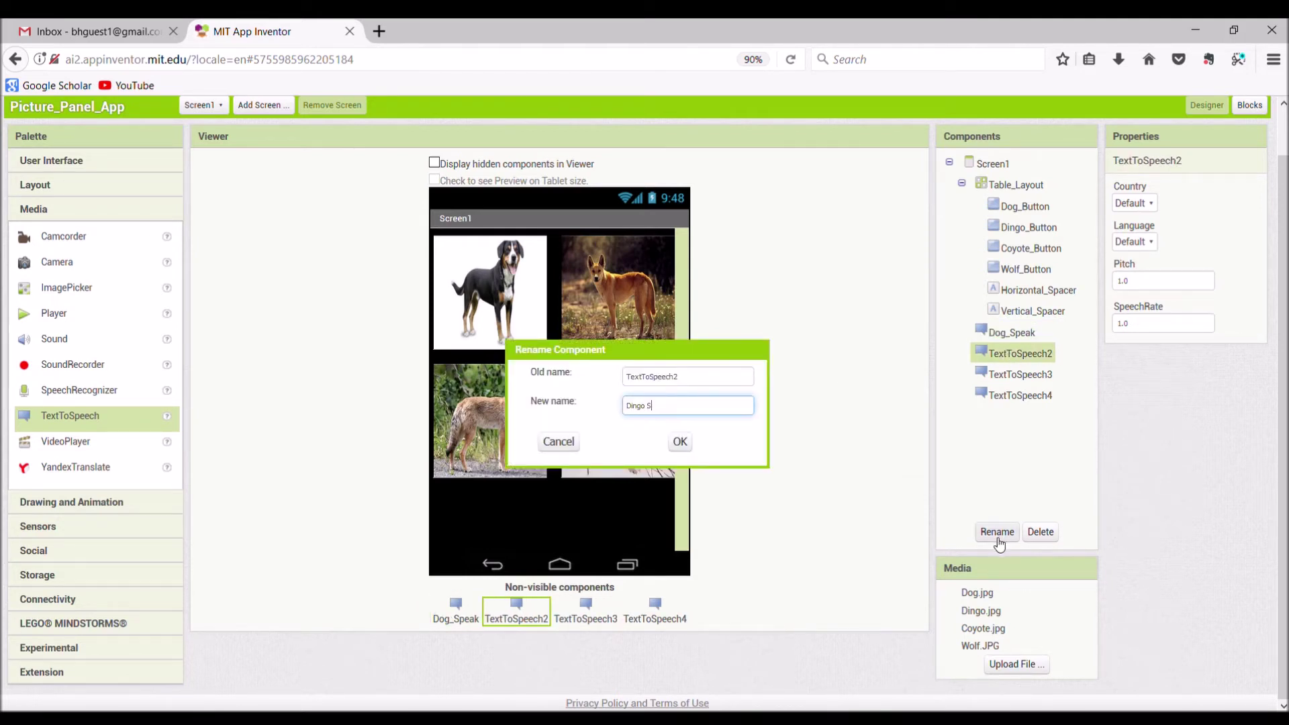
{"action": "left_click", "coordinate": [680, 441]}
Step: Rename TextToSpeech3 to Coyote_Speak and TextToSpeech4 to Wolf_Speak
{"action": "left_click", "coordinate": [1021, 374]}
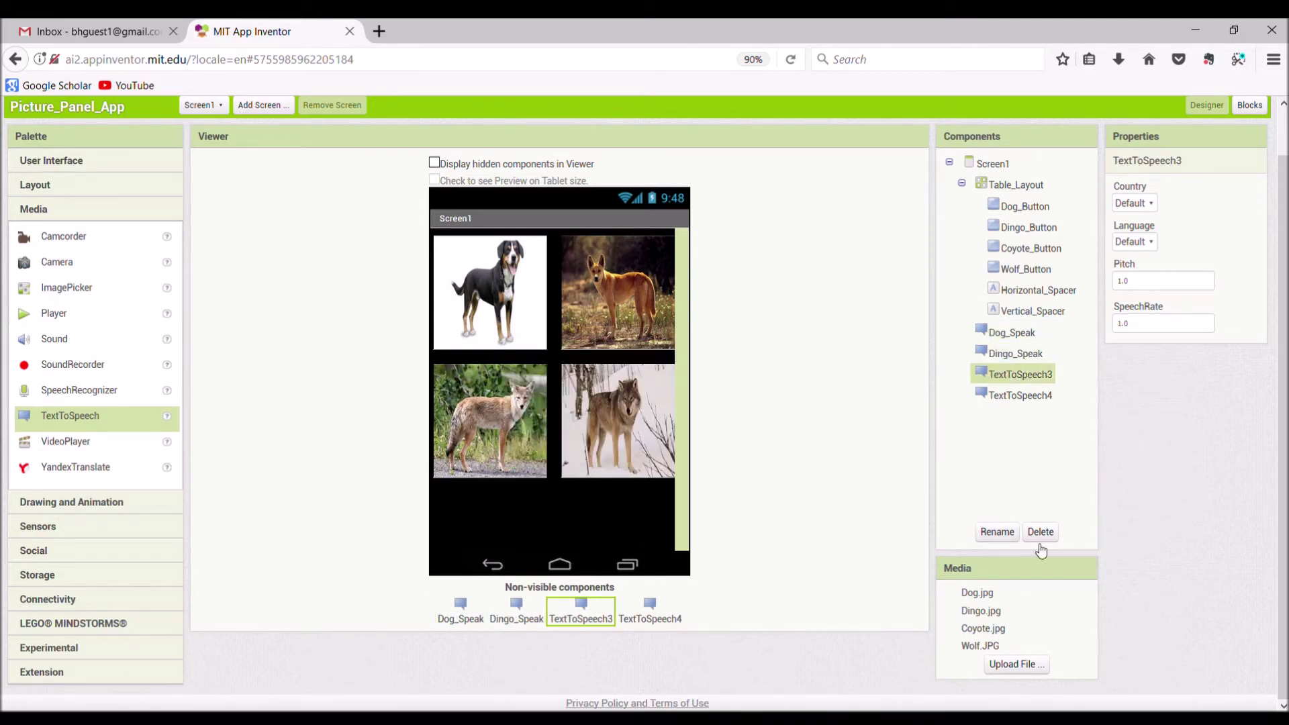
{"action": "left_click", "coordinate": [998, 532]}
{"action": "type", "text": "Coyote Speak"}
{"action": "left_click", "coordinate": [680, 441]}
{"action": "left_click", "coordinate": [1003, 396]}
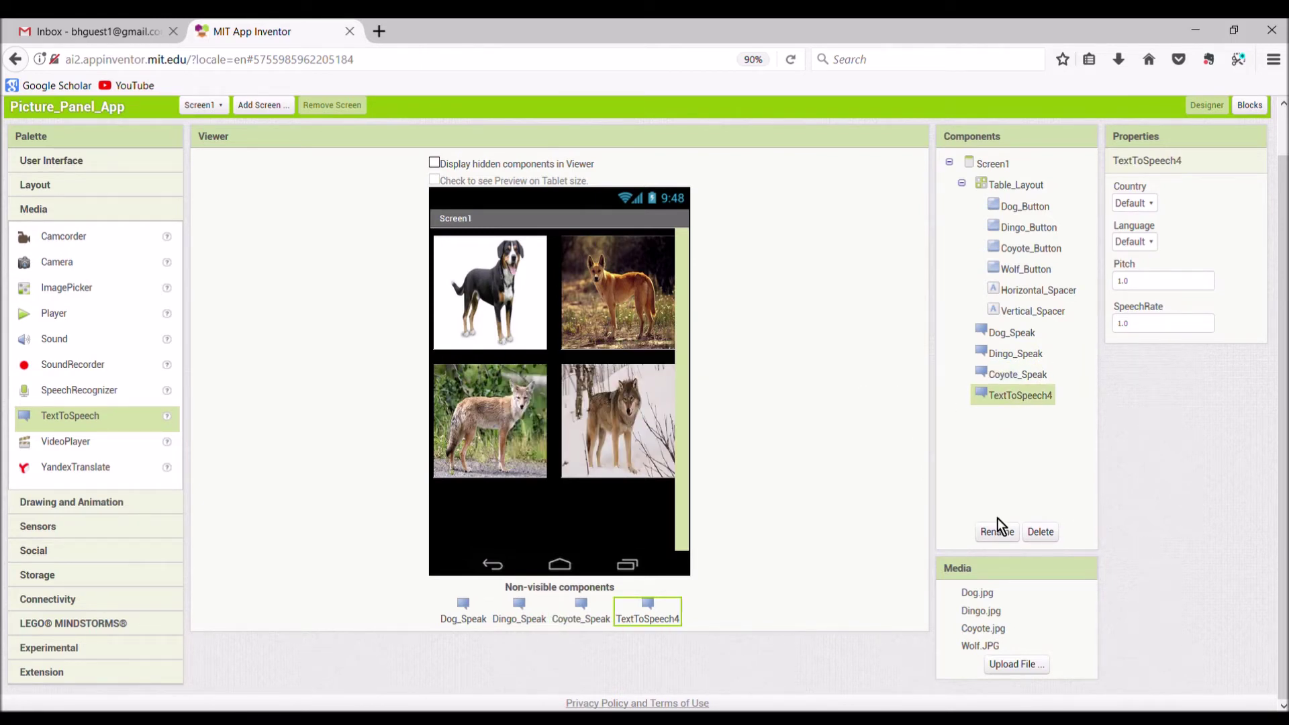
{"action": "left_click", "coordinate": [997, 532]}
{"action": "type", "text": "Wolf Speak"}
{"action": "left_click", "coordinate": [680, 442]}
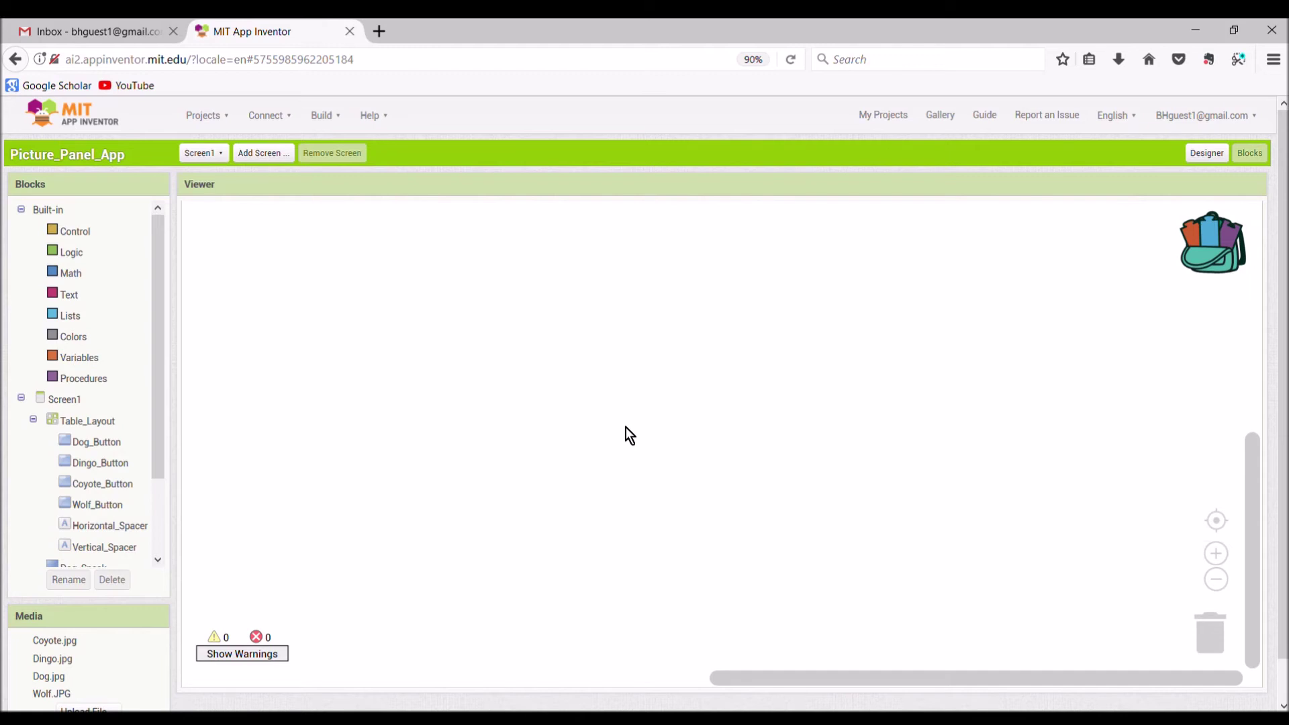
Step: Add a Dog_Button.Click event block and place a call Dog_Speak.Speak block inside it
{"action": "left_click", "coordinate": [86, 444]}
{"action": "left_click_drag", "start_coordinate": [212, 231], "coordinate": [245, 257]}
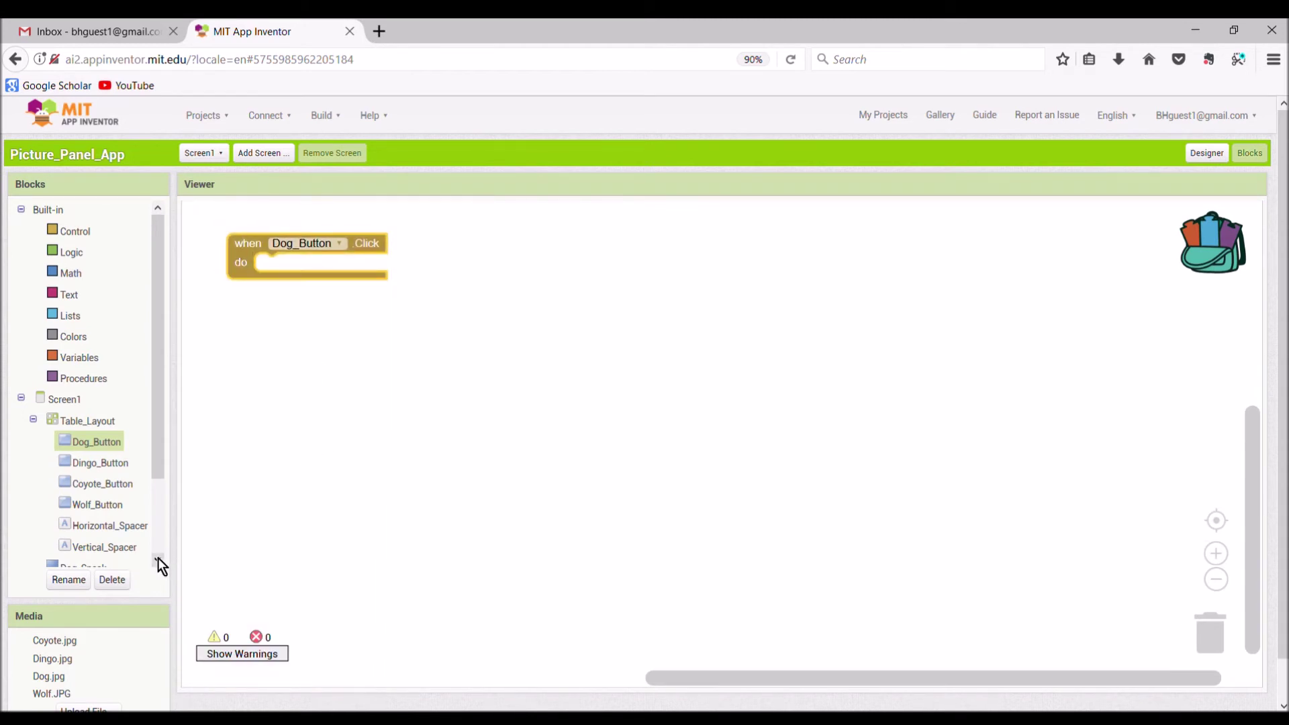
{"action": "scroll", "coordinate": [159, 558], "scroll_direction": "down", "scroll_amount": 3}
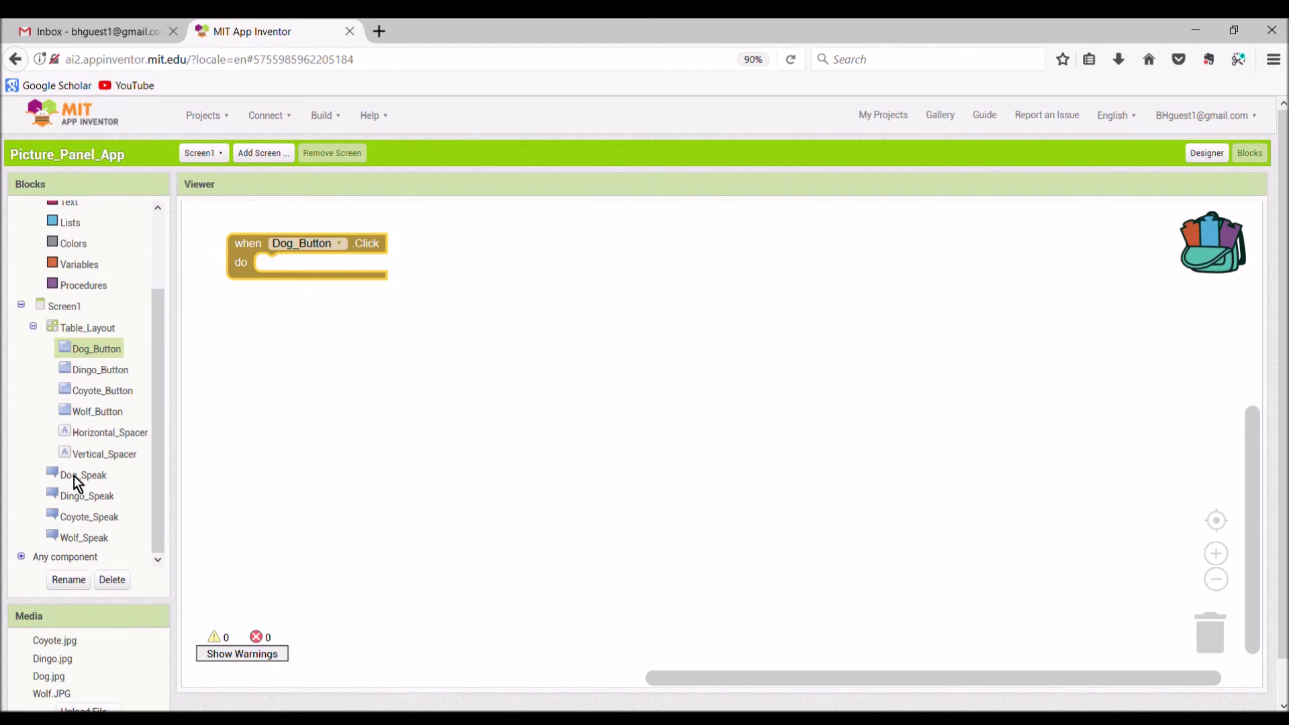
{"action": "left_click", "coordinate": [73, 475]}
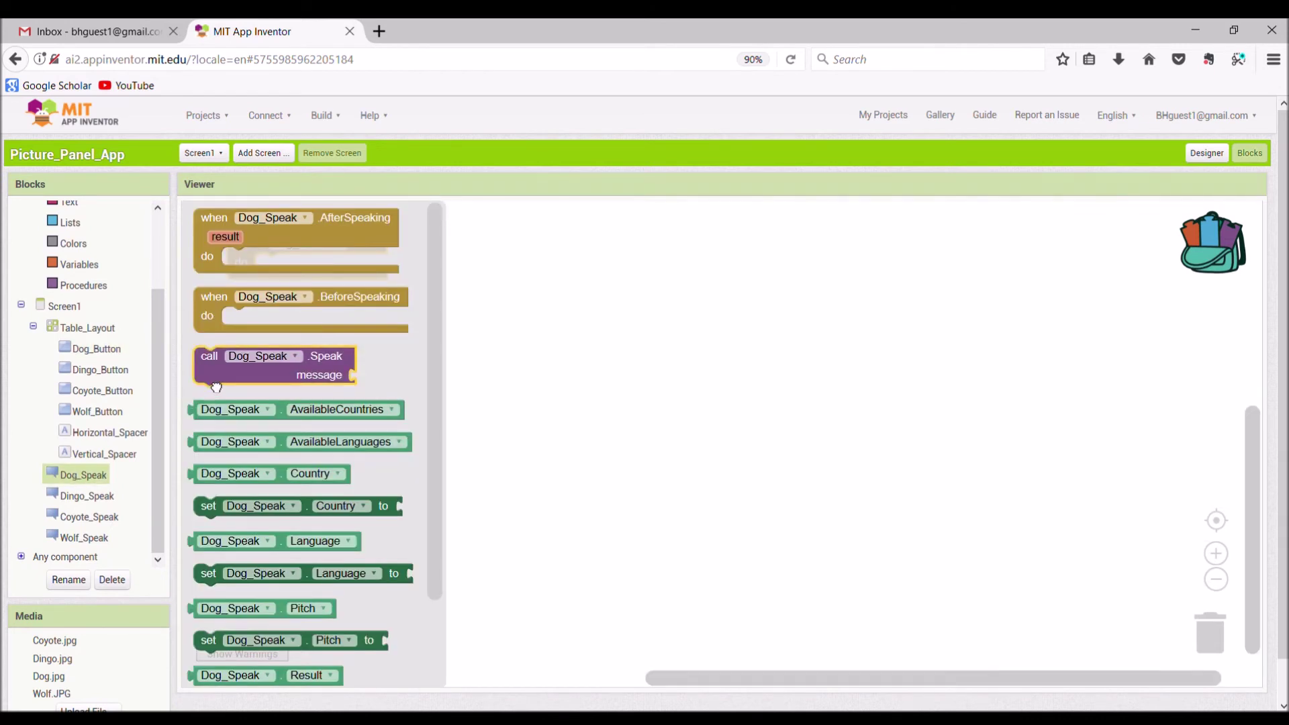
{"action": "left_click_drag", "start_coordinate": [217, 387], "coordinate": [281, 299]}
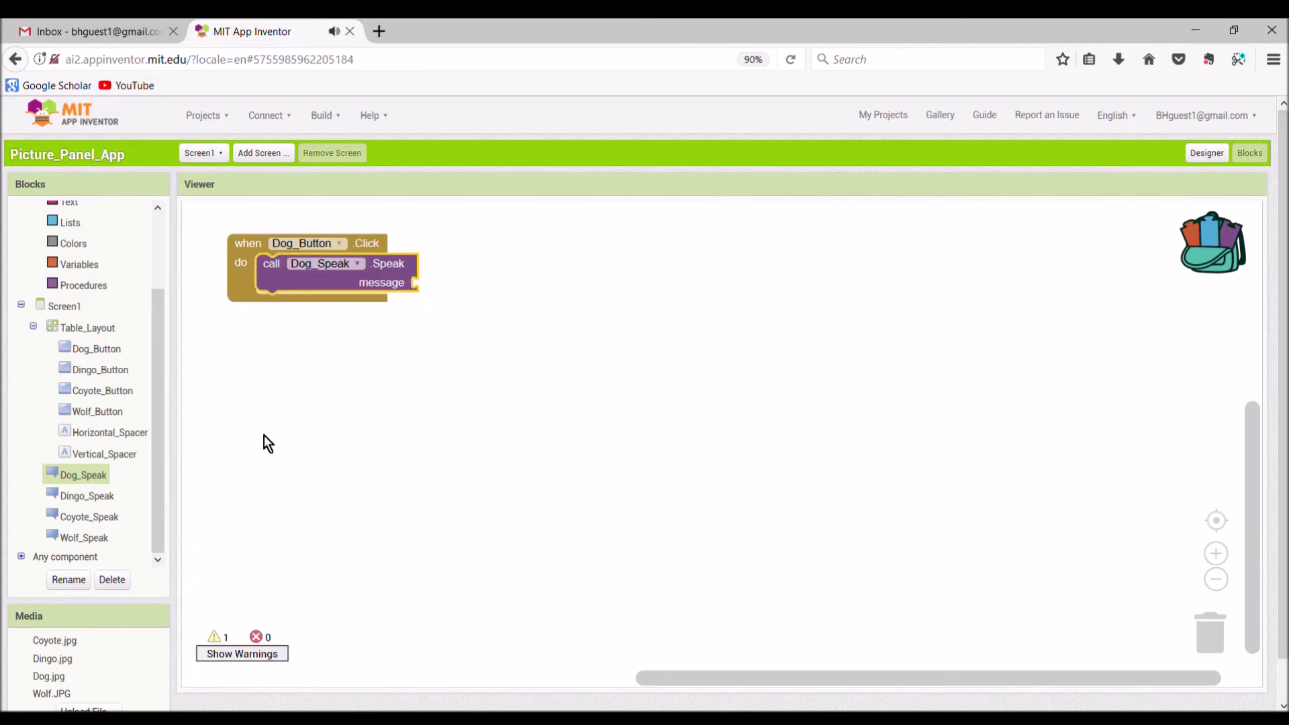
Step: Attach an empty text string block to the message socket of the Dog_Speak.Speak call
{"action": "scroll", "coordinate": [81, 351], "scroll_direction": "up", "scroll_amount": 3}
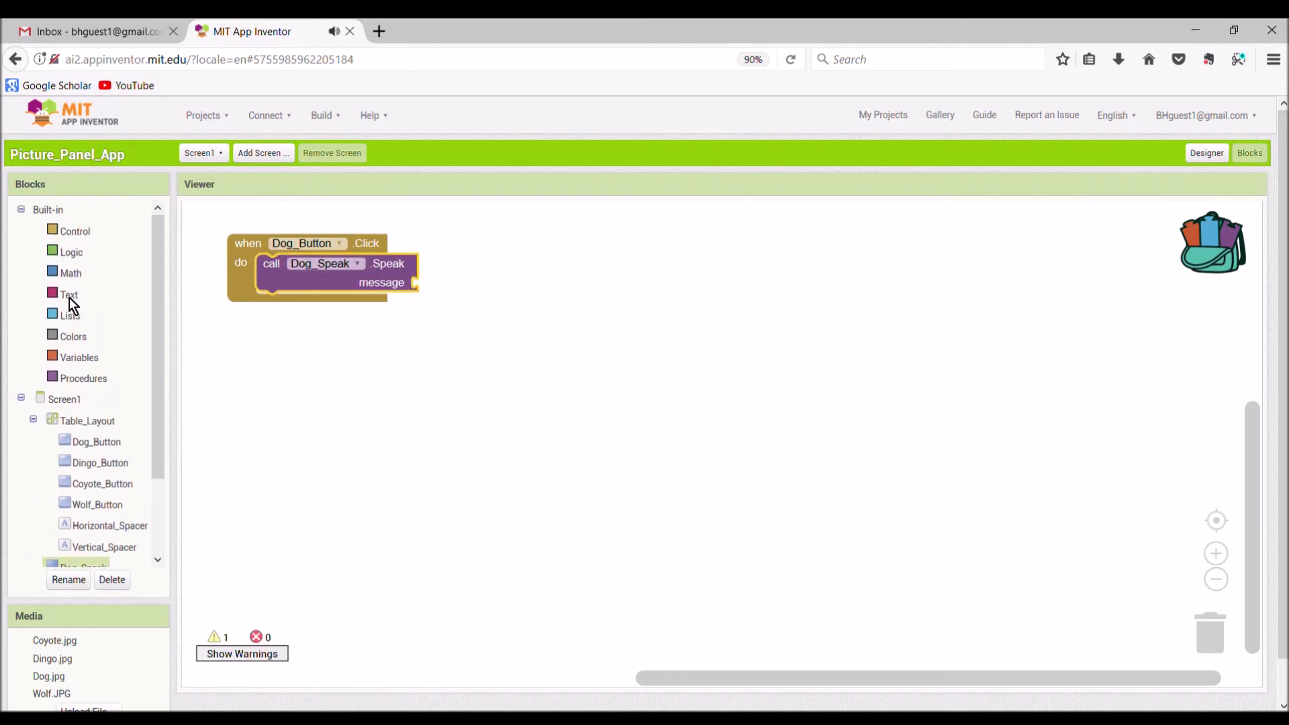
{"action": "left_click", "coordinate": [70, 295]}
{"action": "left_click_drag", "start_coordinate": [205, 222], "coordinate": [429, 290]}
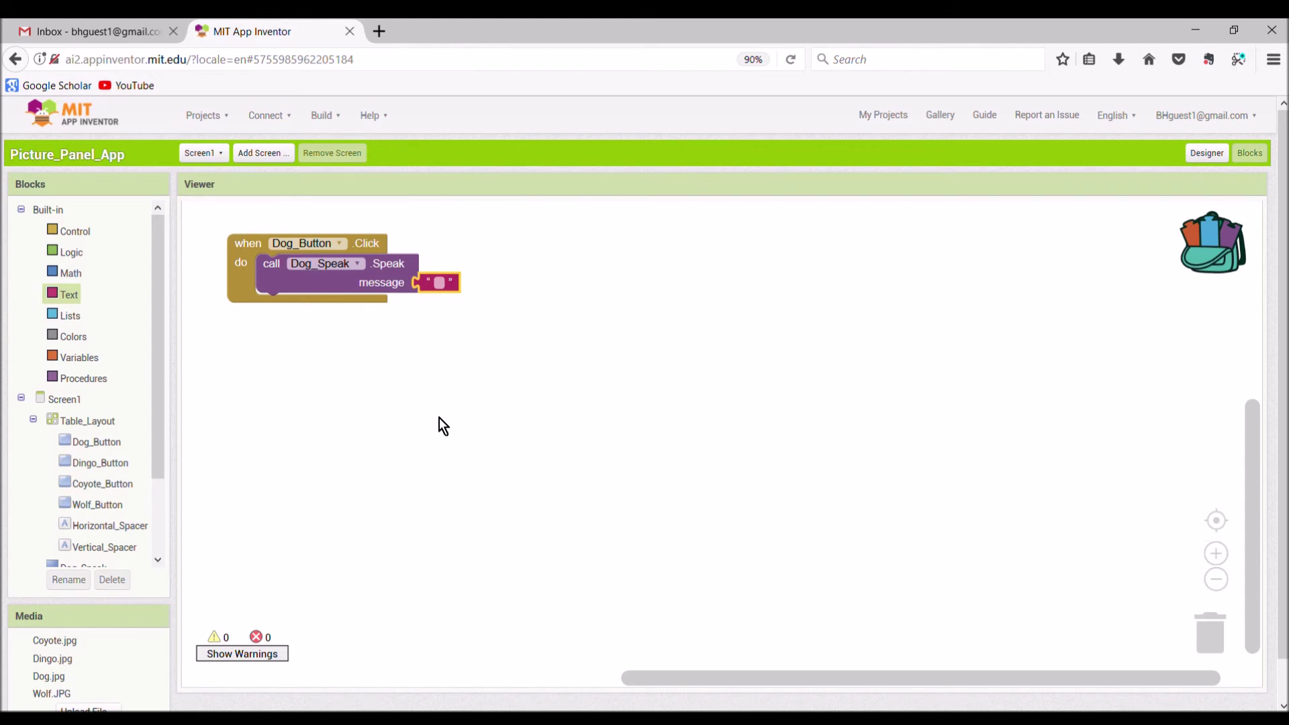
Step: Make three copies of the complete Dog_Button.Click block and arrange them one below another under the original
{"action": "left_click", "coordinate": [245, 261]}
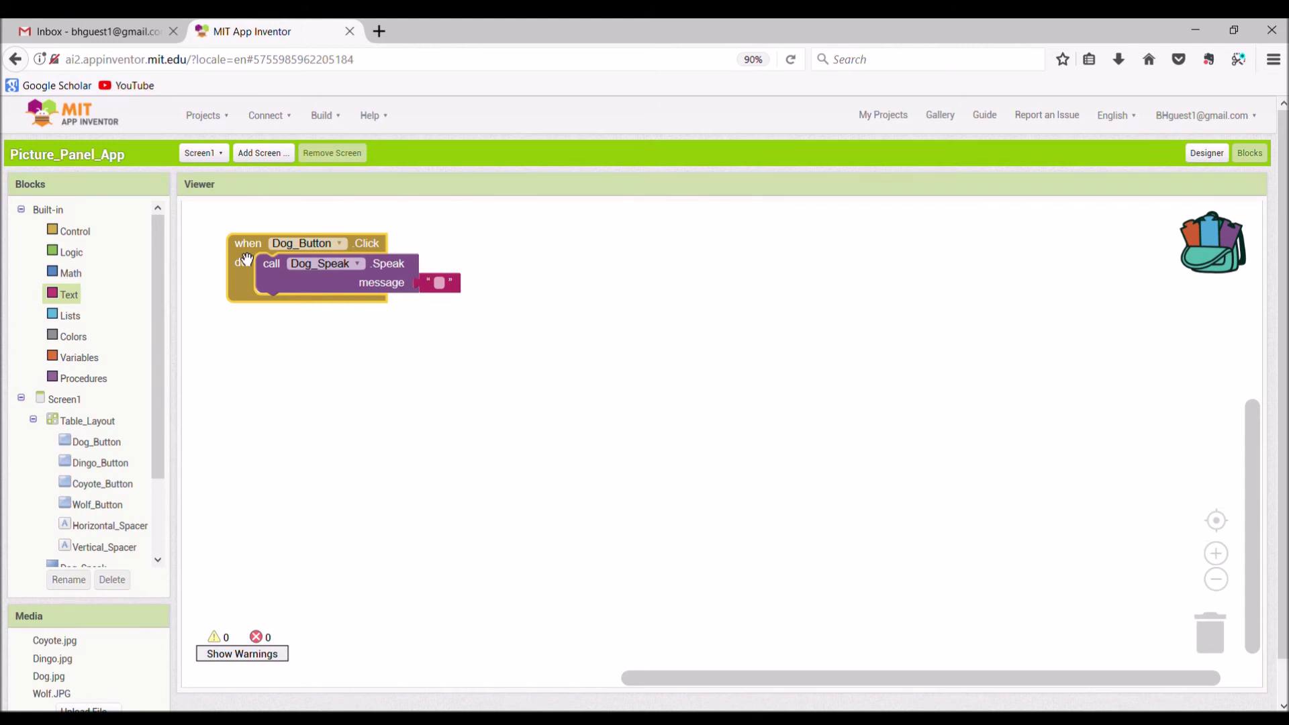
{"action": "key", "text": "ctrl+c"}
{"action": "key", "text": "ctrl+v"}
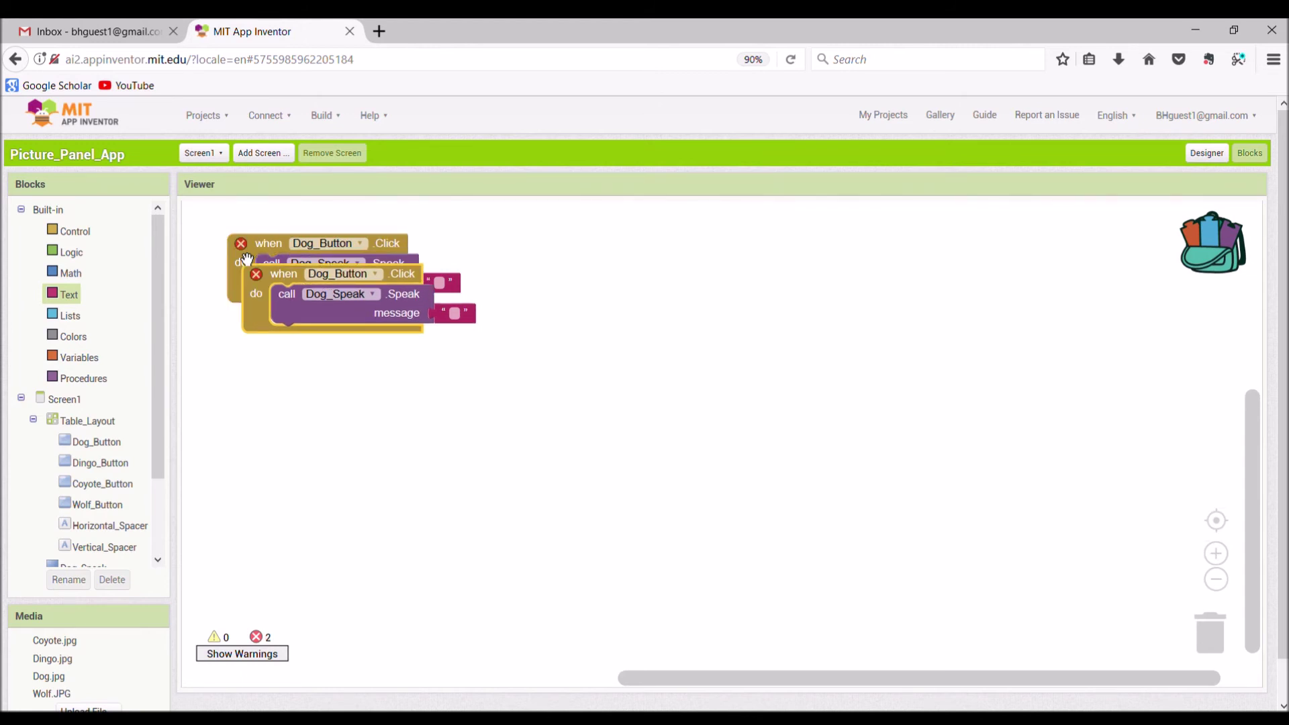
{"action": "left_click_drag", "start_coordinate": [285, 279], "coordinate": [281, 342]}
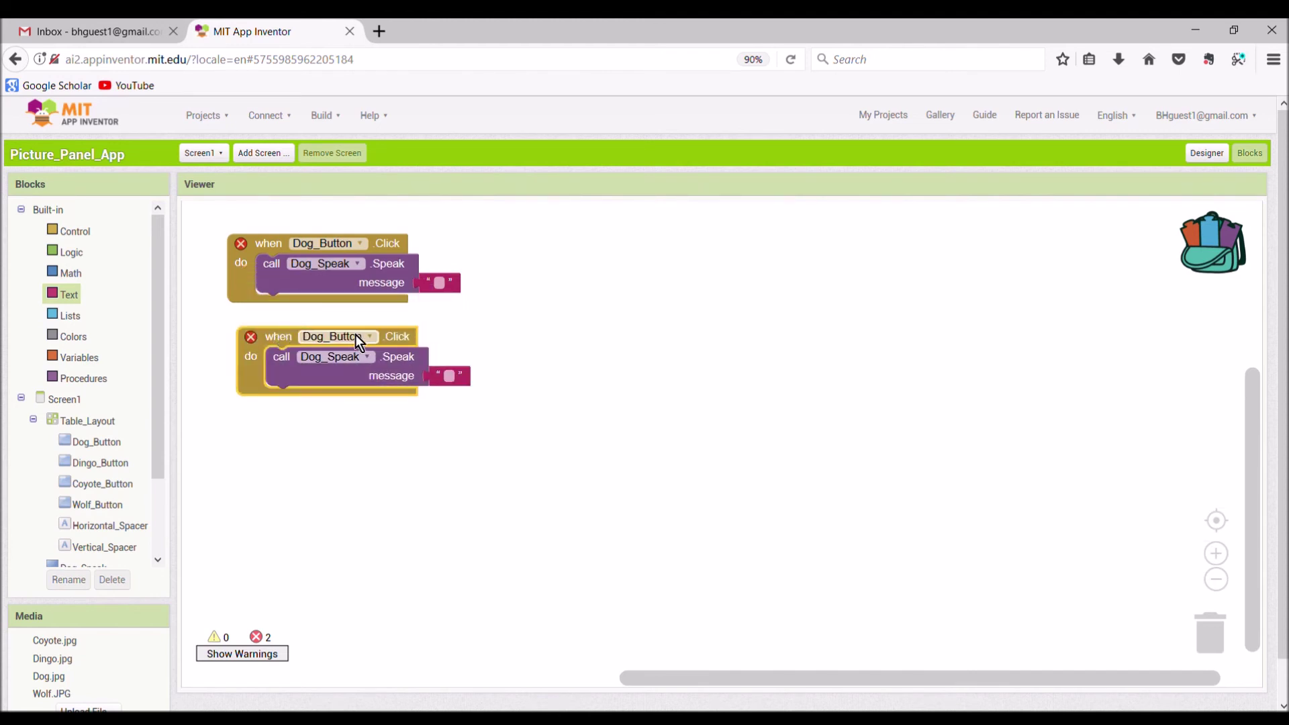
{"action": "key", "text": "ctrl+v"}
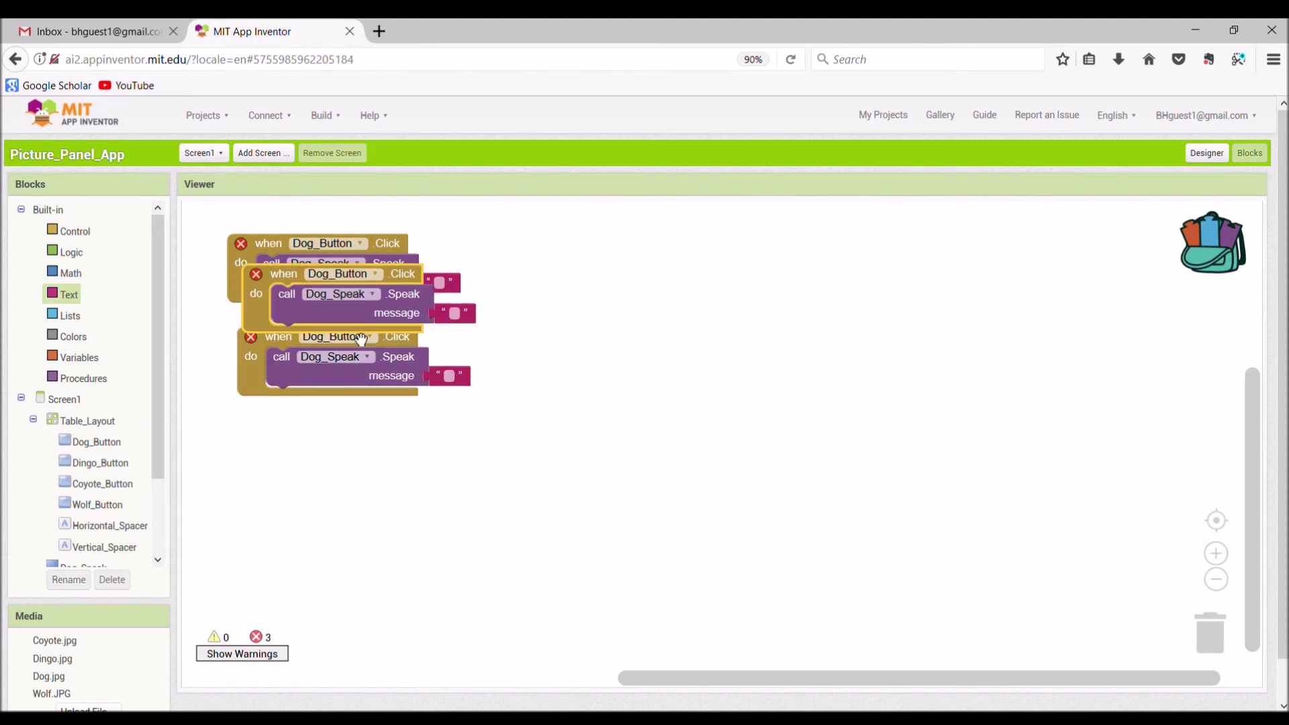
{"action": "key", "text": "ctrl+v"}
{"action": "left_click_drag", "start_coordinate": [276, 321], "coordinate": [265, 437]}
{"action": "left_click_drag", "start_coordinate": [289, 278], "coordinate": [306, 513]}
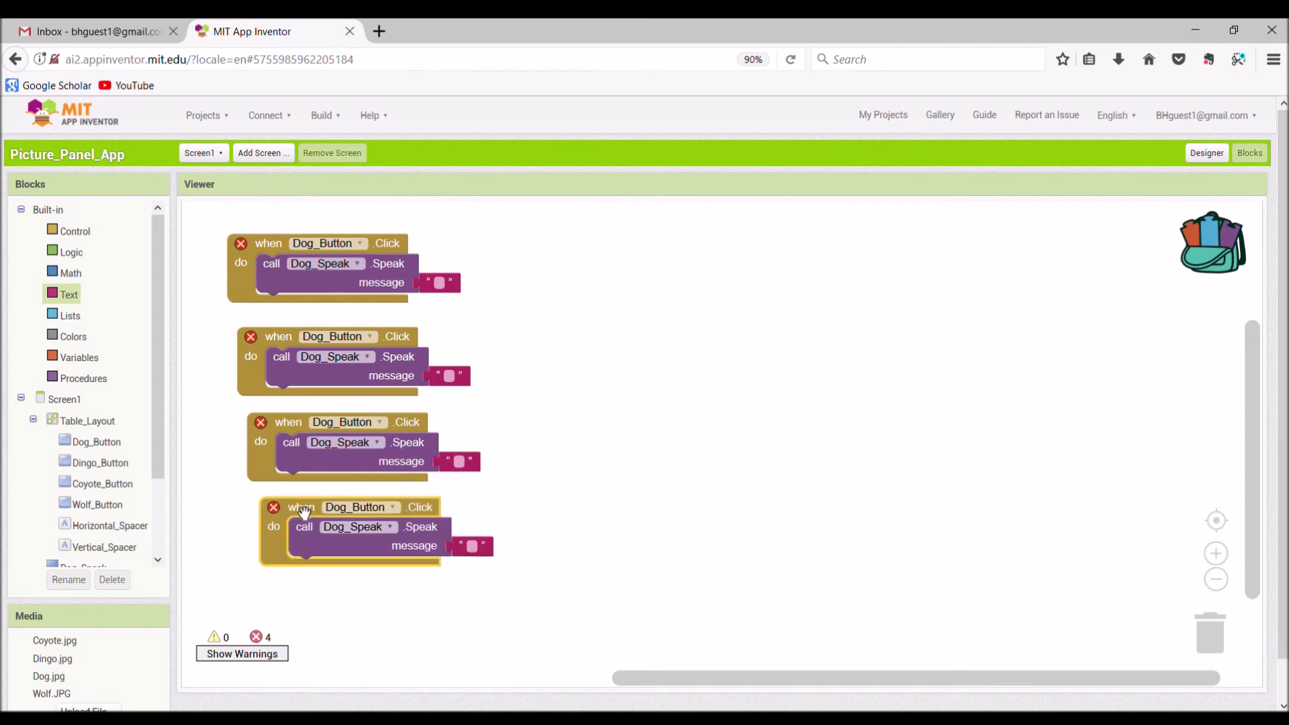
Step: Change the second block group to the Dingo_Button click event calling Dingo_Speak
{"action": "left_click", "coordinate": [324, 337]}
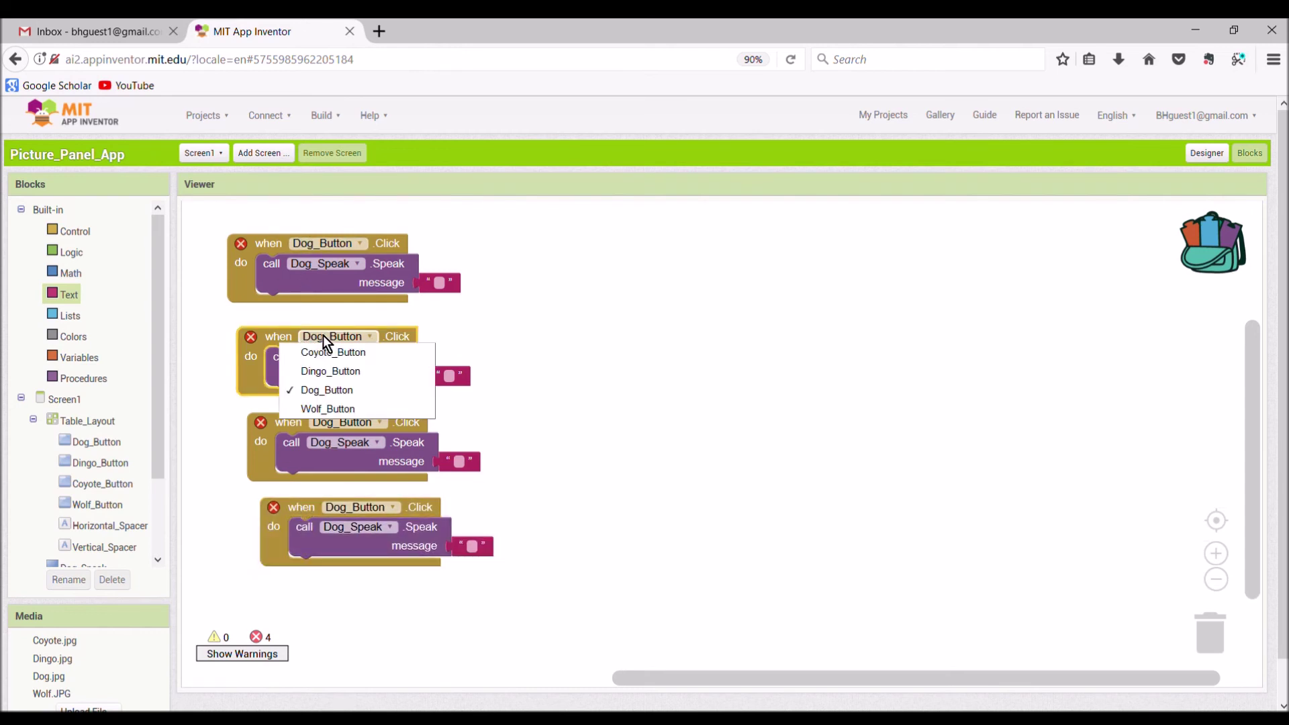
{"action": "left_click", "coordinate": [337, 372]}
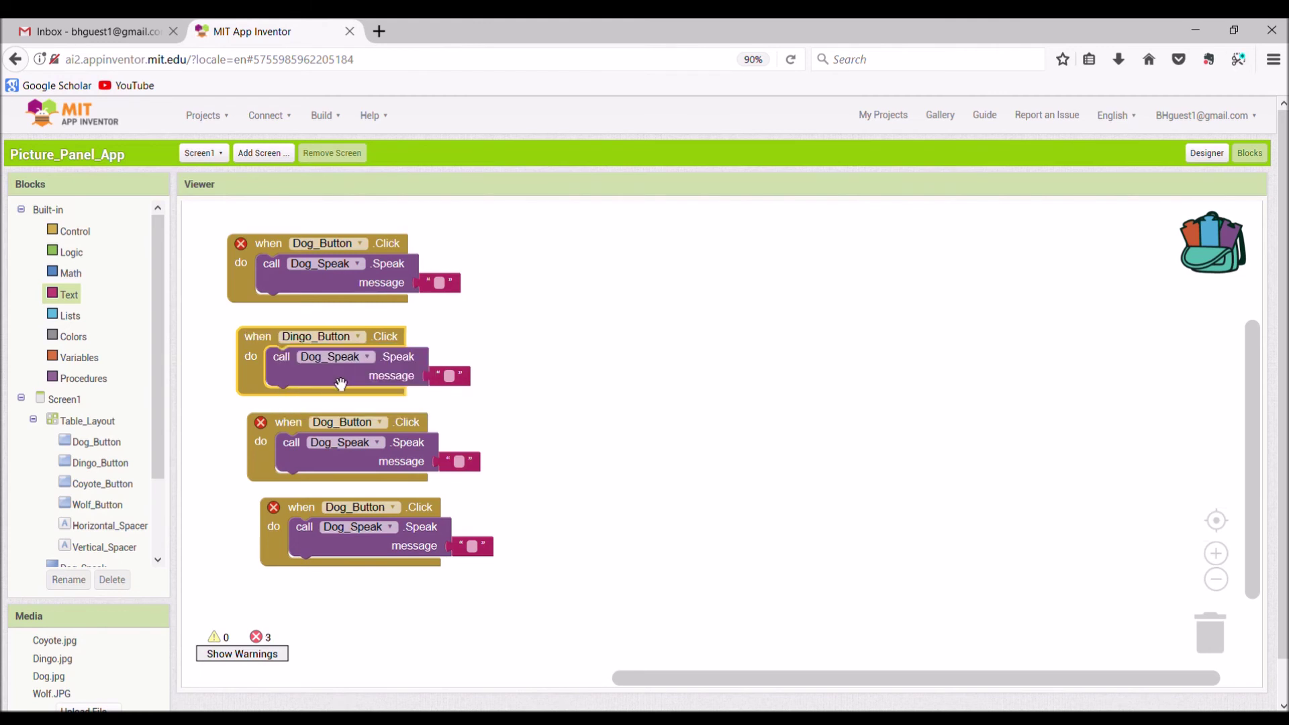
{"action": "left_click", "coordinate": [343, 361]}
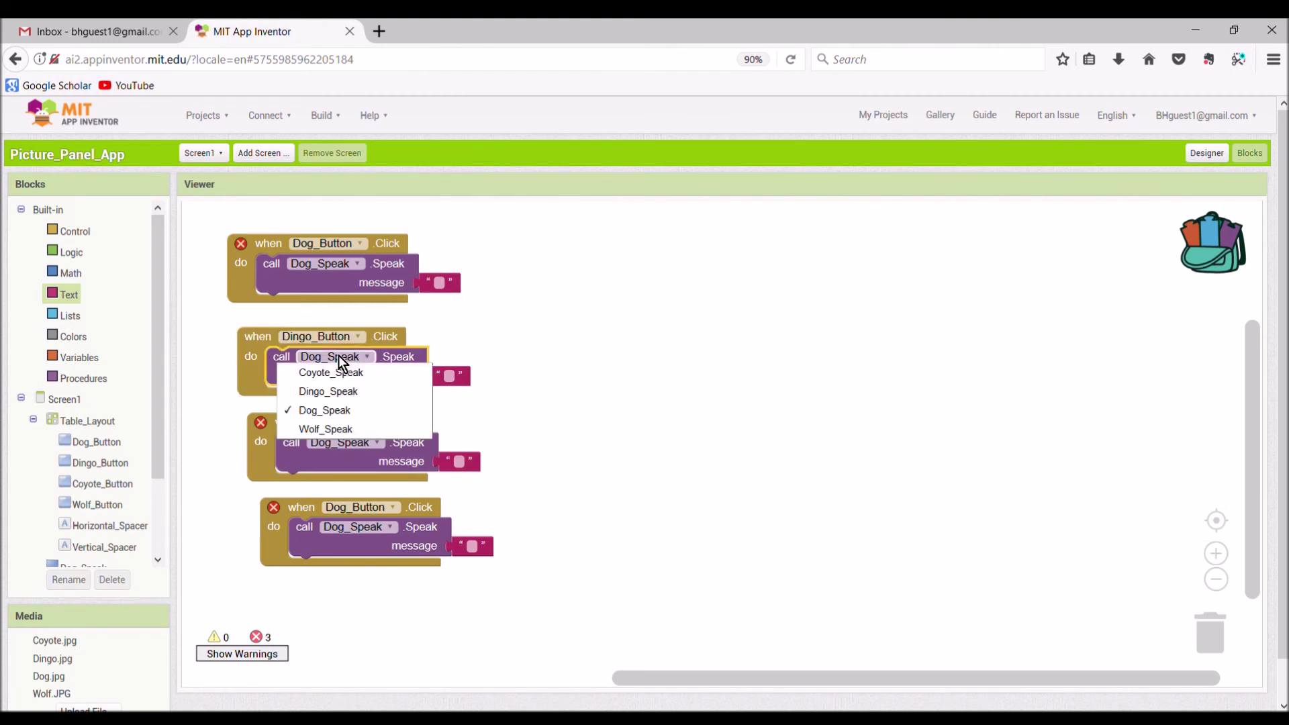
{"action": "left_click", "coordinate": [336, 391]}
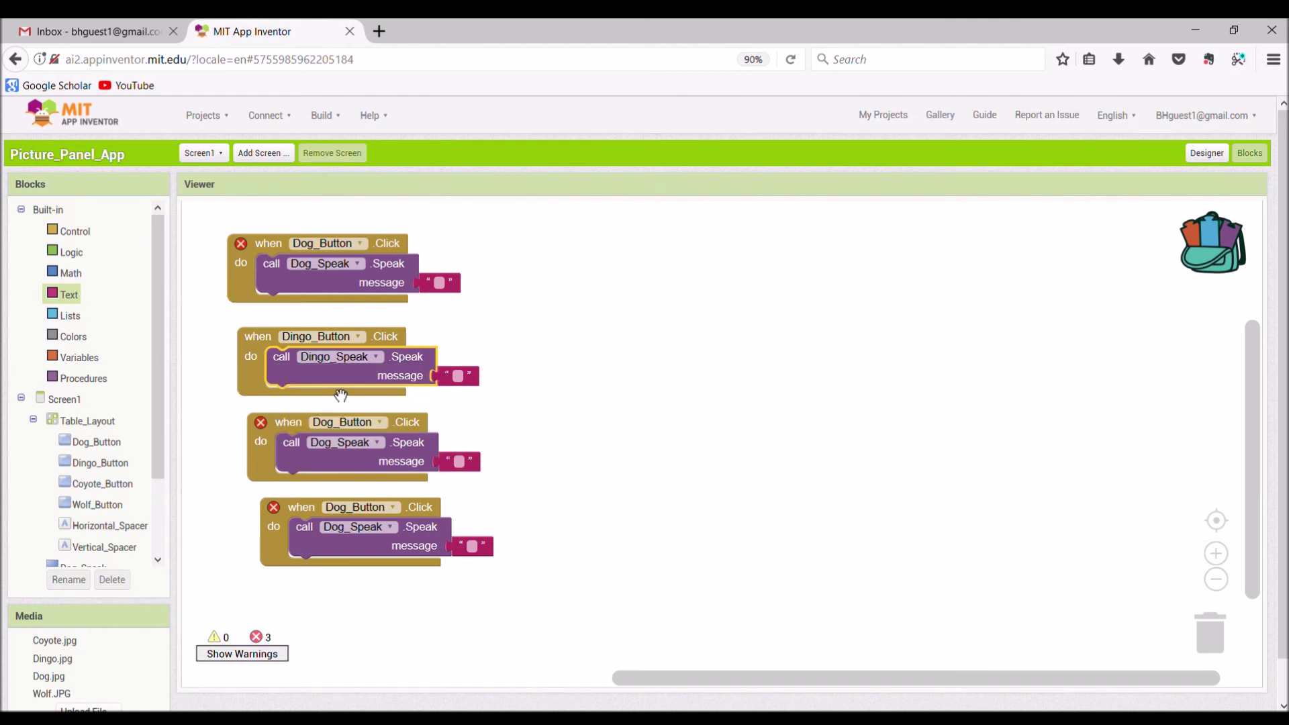
Step: Change the third block group to the Coyote_Button click event calling Coyote_Speak
{"action": "left_click", "coordinate": [332, 422]}
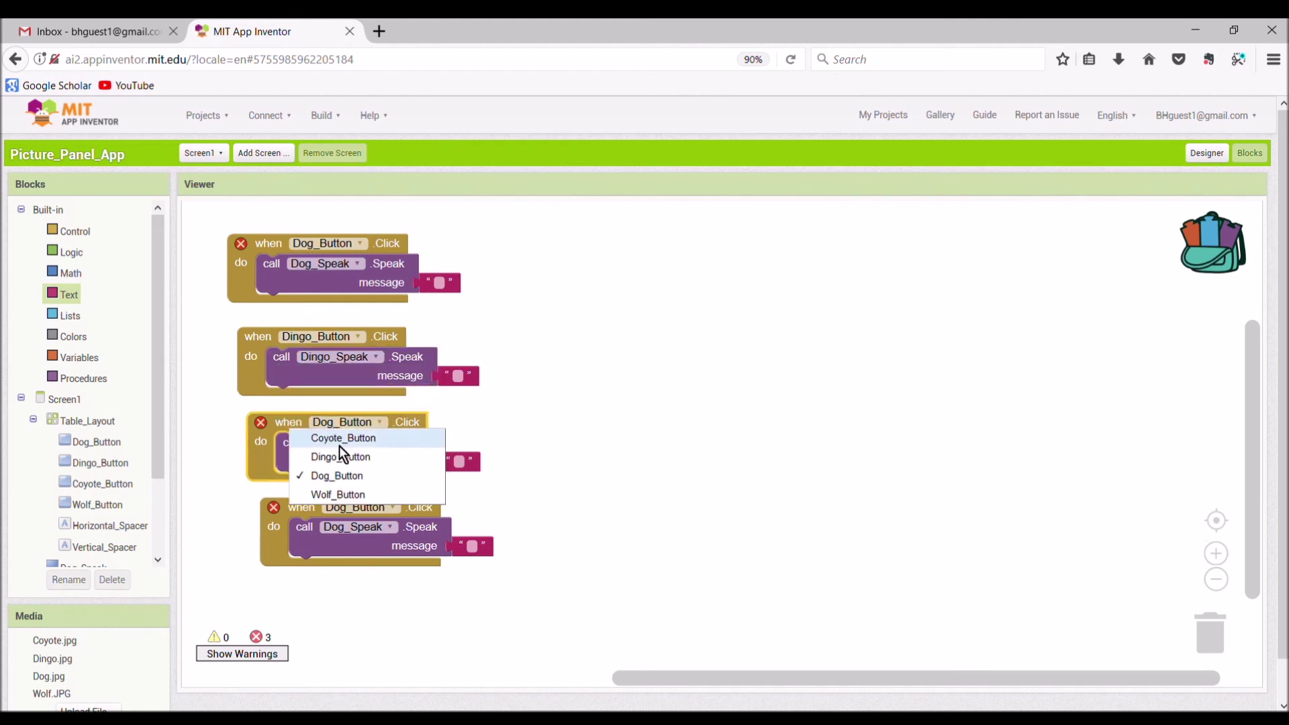
{"action": "left_click", "coordinate": [345, 439]}
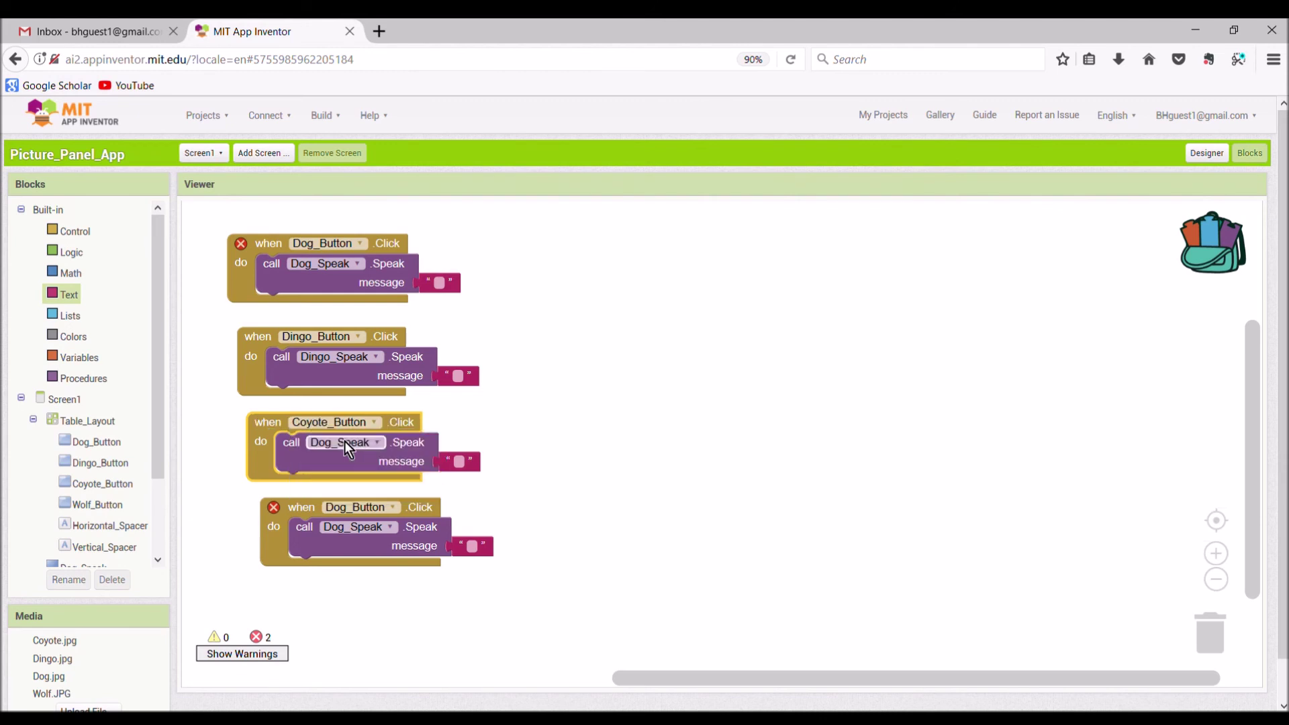
{"action": "left_click", "coordinate": [355, 446]}
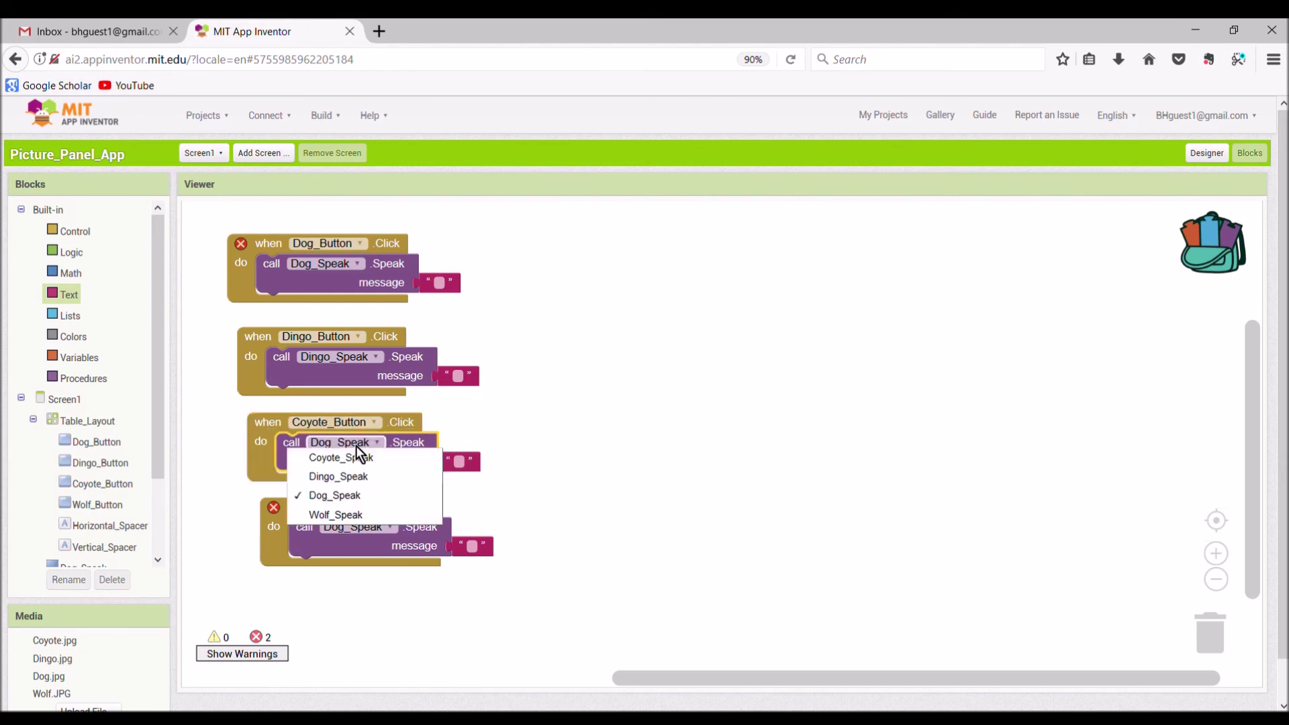
{"action": "left_click", "coordinate": [352, 461]}
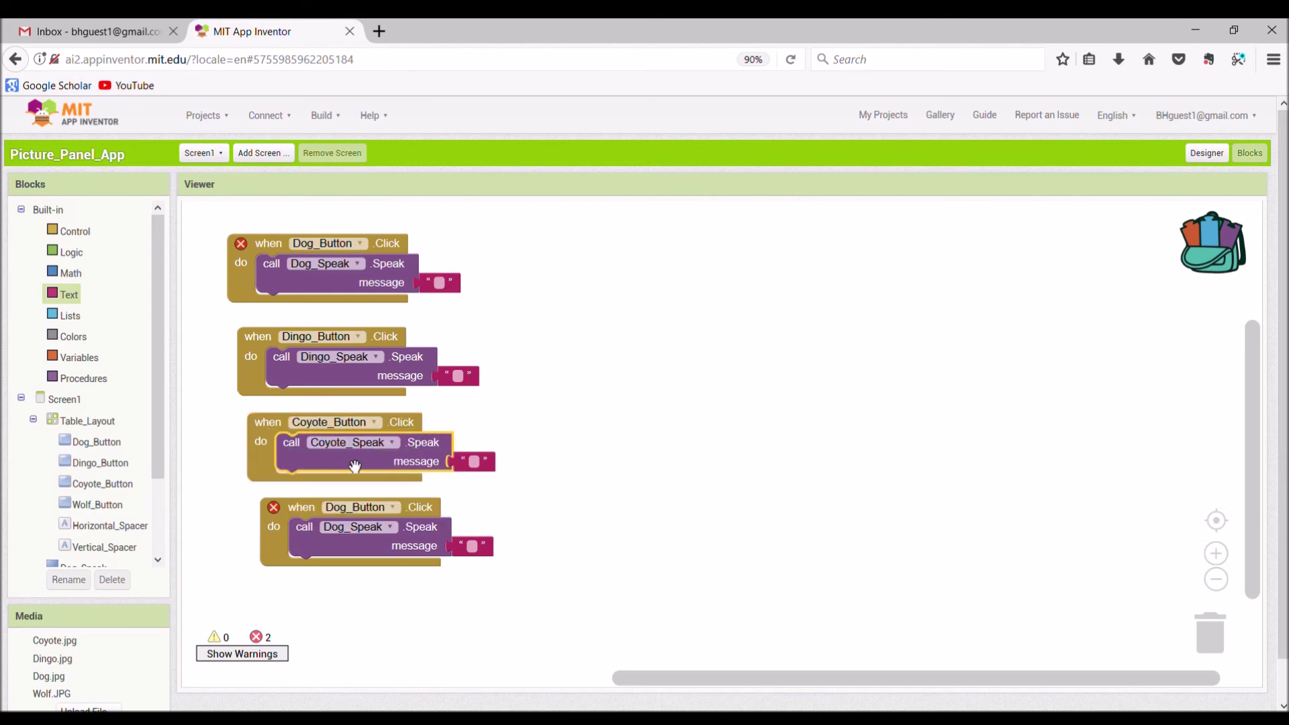
Step: Change the fourth block group to the Wolf_Button click event calling Wolf_Speak
{"action": "left_click", "coordinate": [371, 509]}
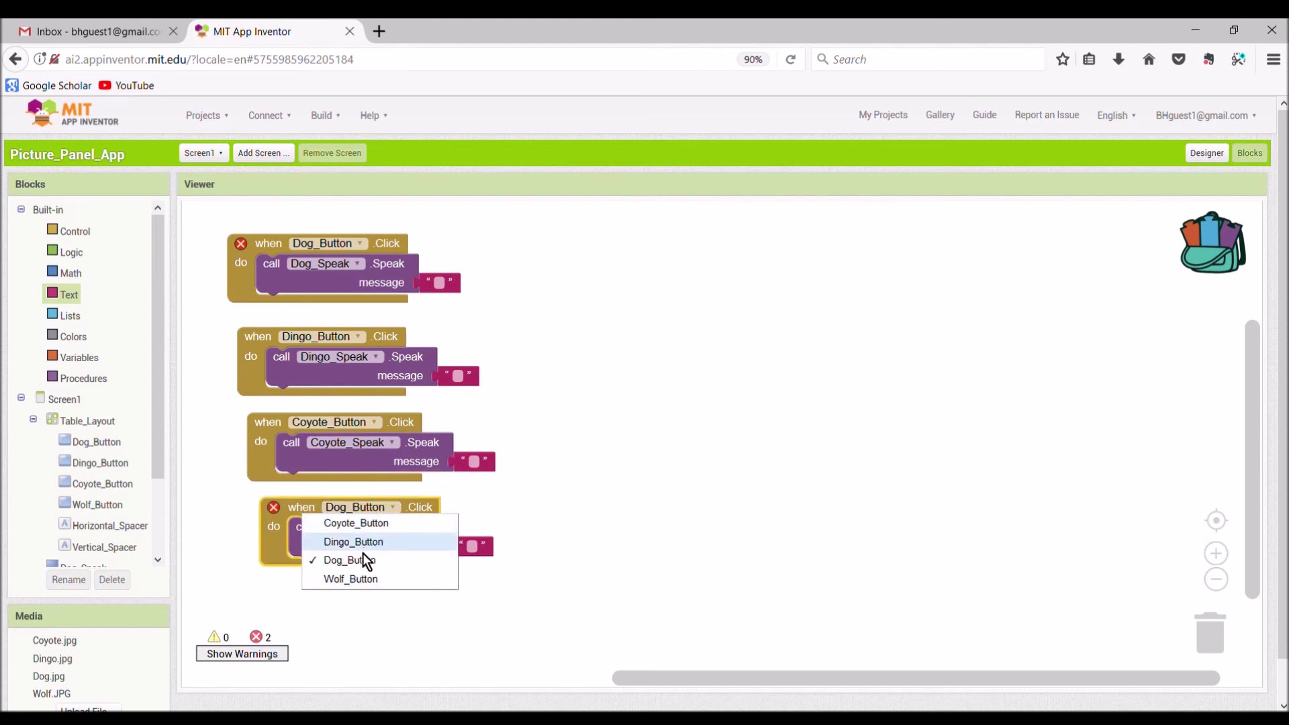
{"action": "left_click", "coordinate": [364, 580]}
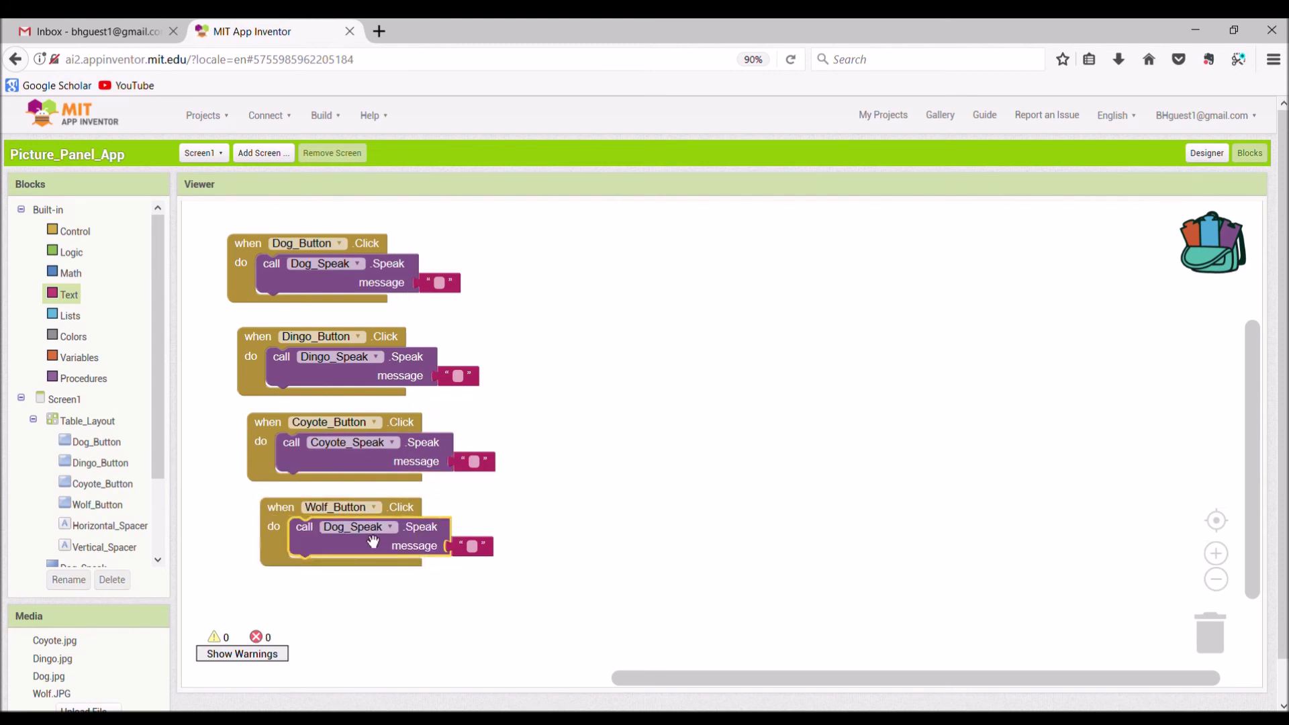
{"action": "left_click", "coordinate": [374, 530]}
{"action": "left_click", "coordinate": [364, 602]}
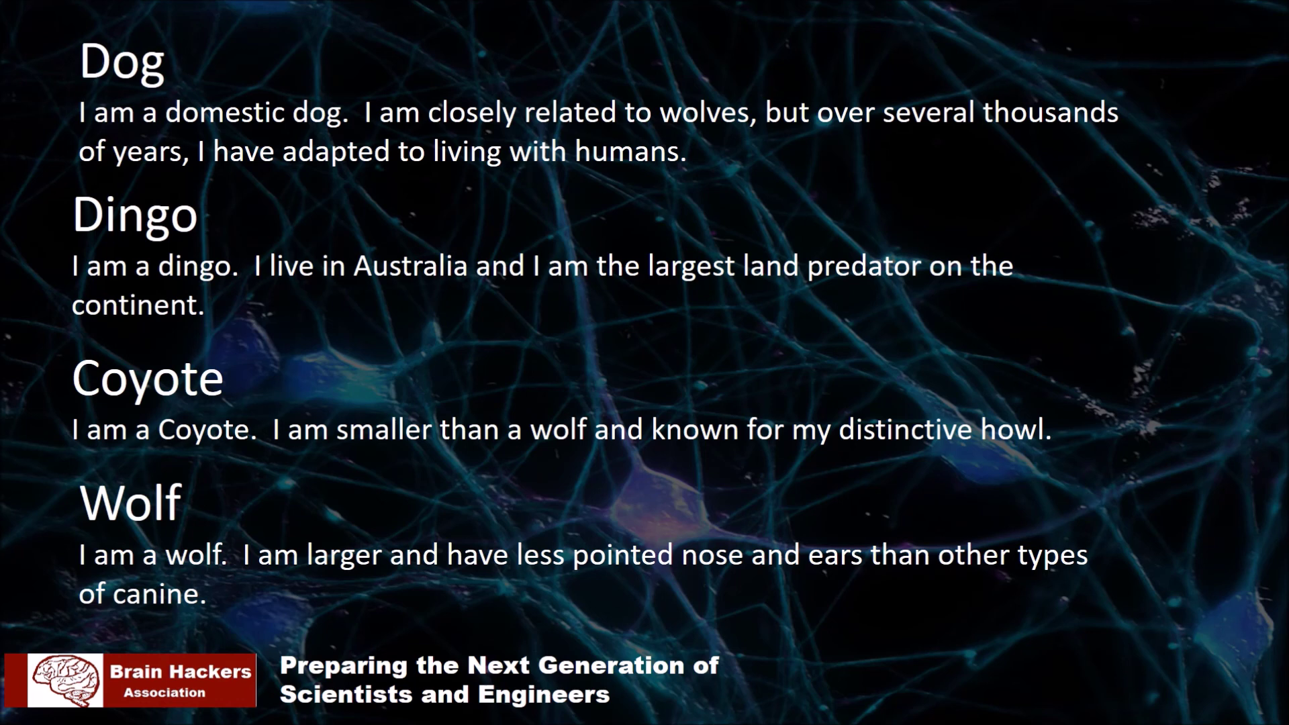
{"action": "key", "text": "Right"}
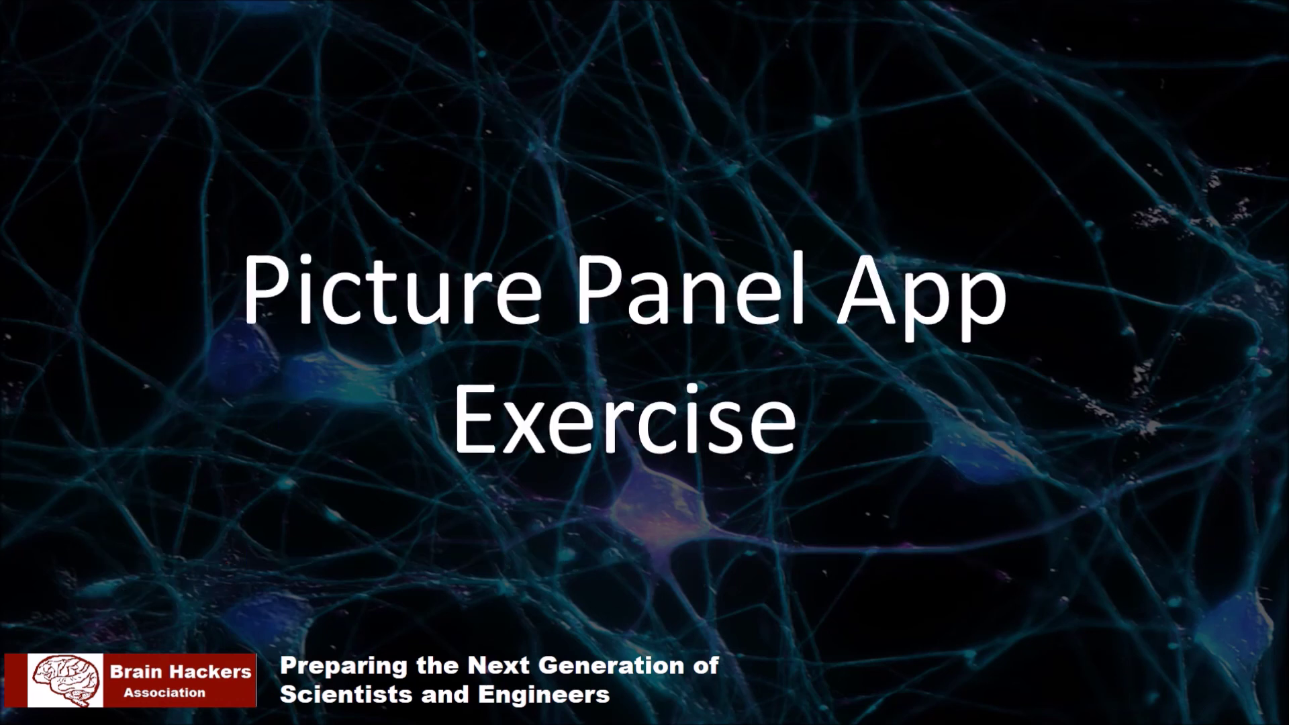